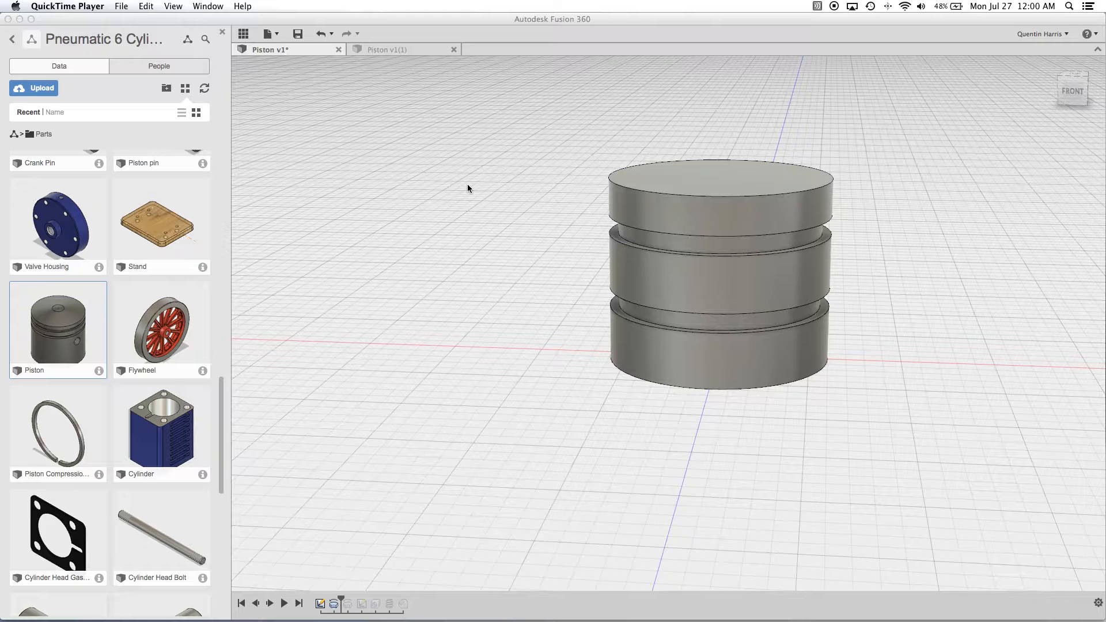
Step: Undo the last Revolve so the model goes back to the notched piston profile sketch
click(502, 331)
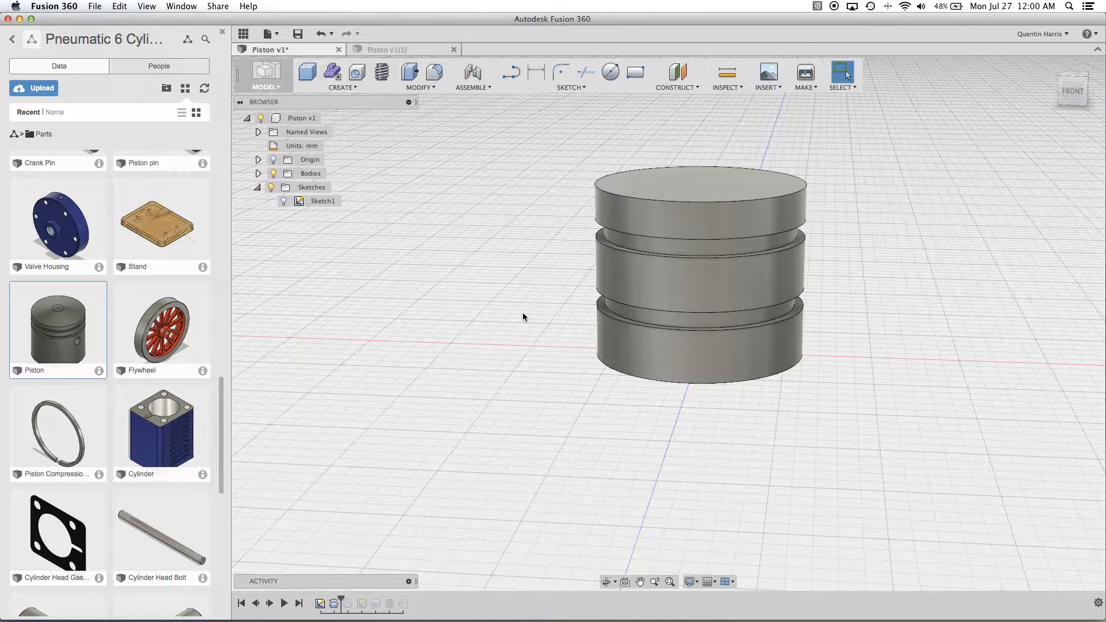
scroll(478, 292, down, 2)
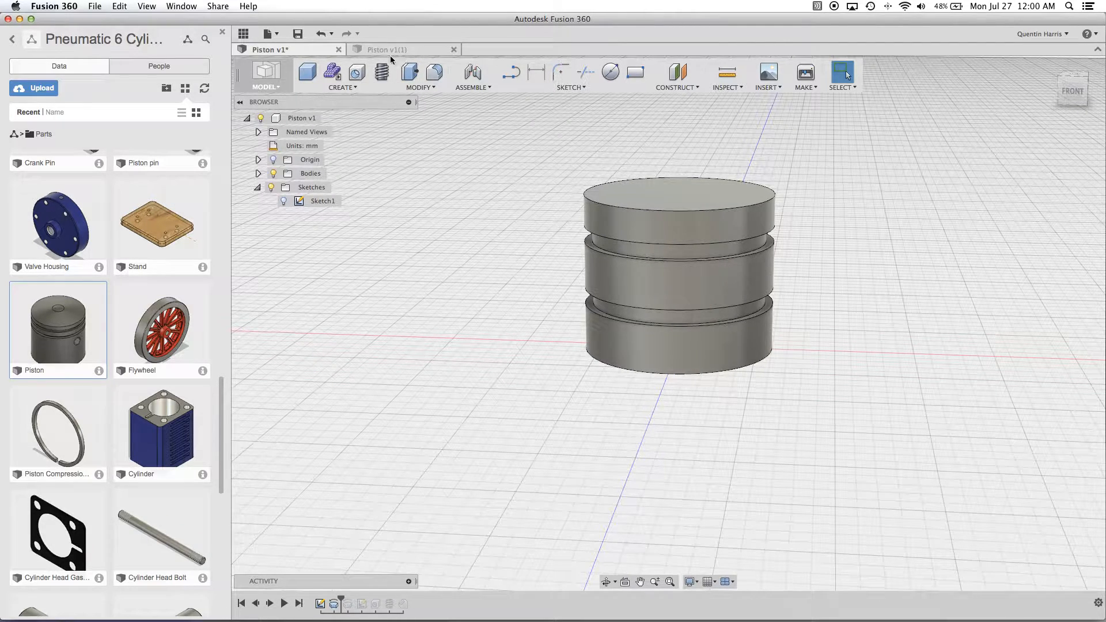
click(317, 34)
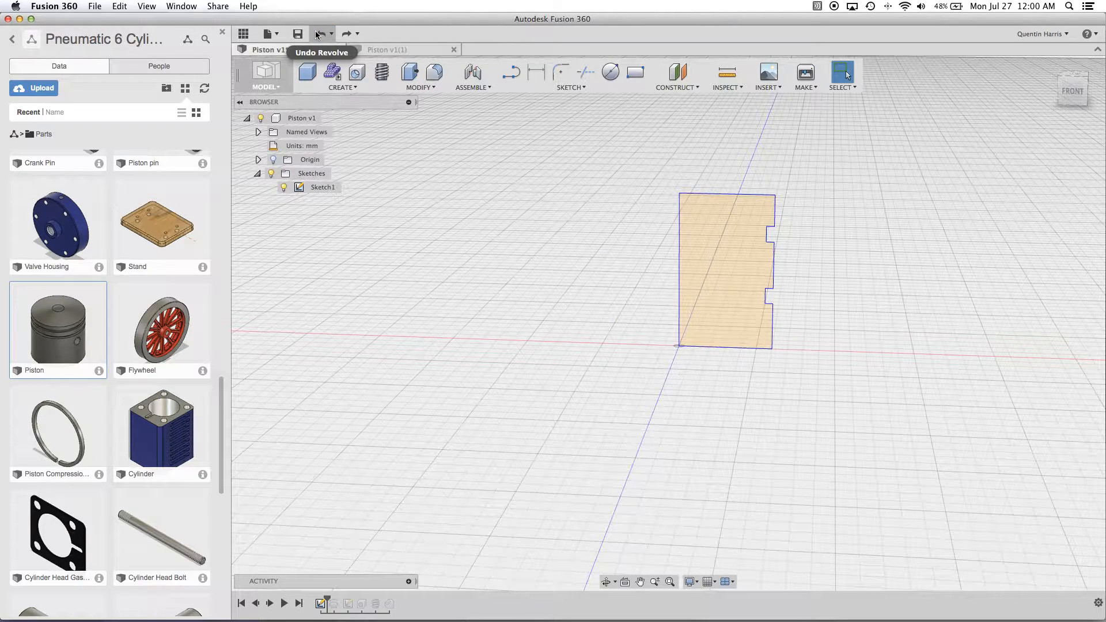
click(317, 35)
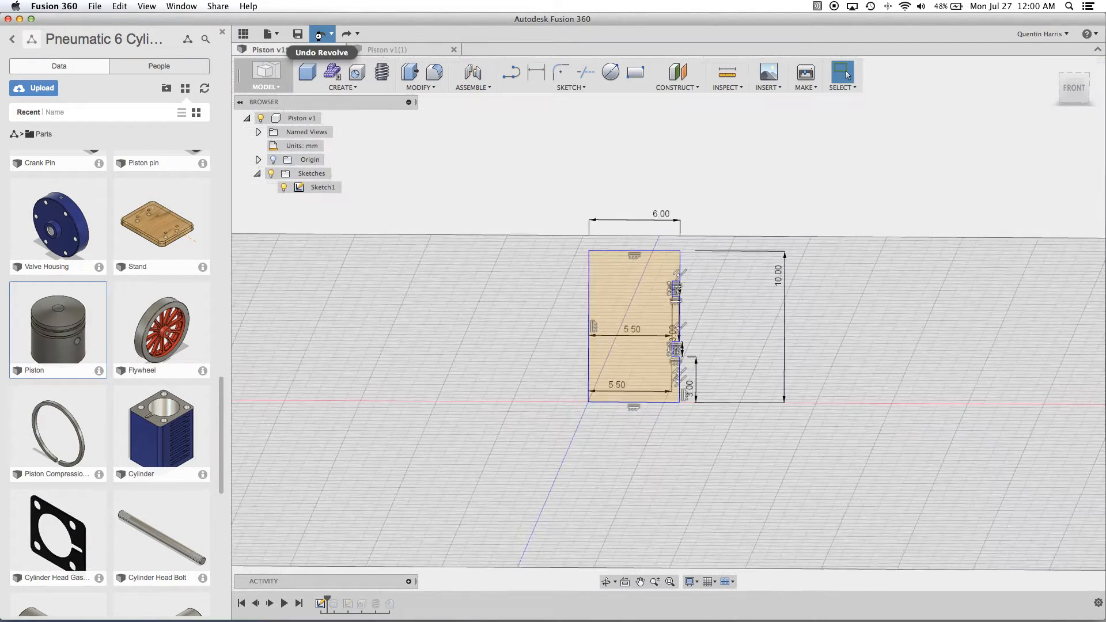
click(317, 34)
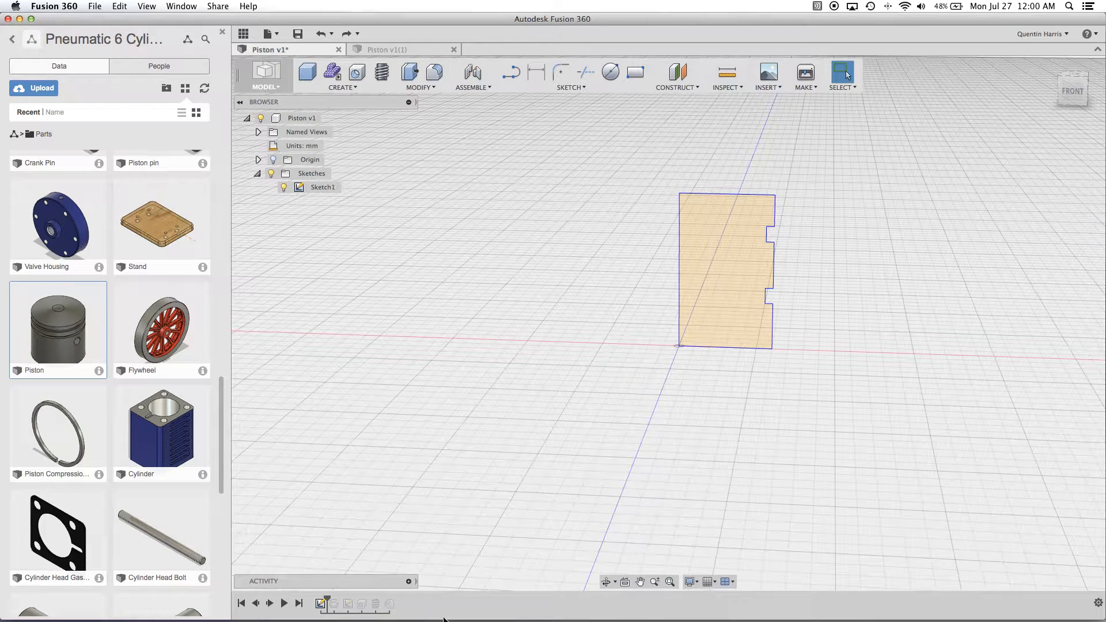
Step: Roll the model history forward past the first Revolve to inspect the body, and return it to the base sketch
drag(328, 599, 341, 600)
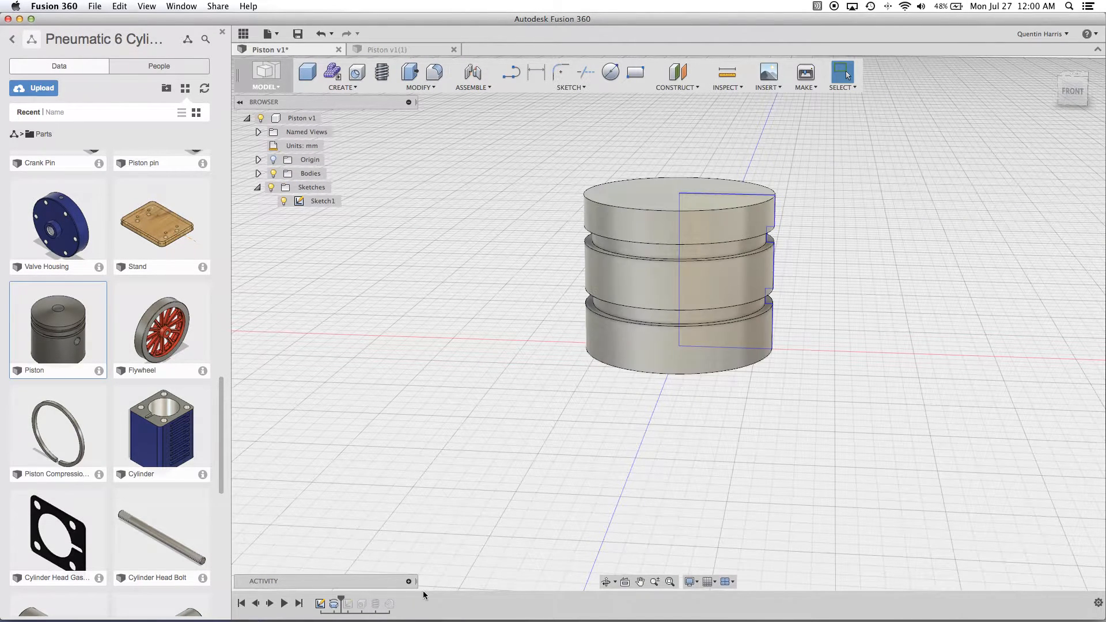
scroll(680, 339, down, 3)
scroll(786, 281, up, 5)
scroll(778, 314, down, 2)
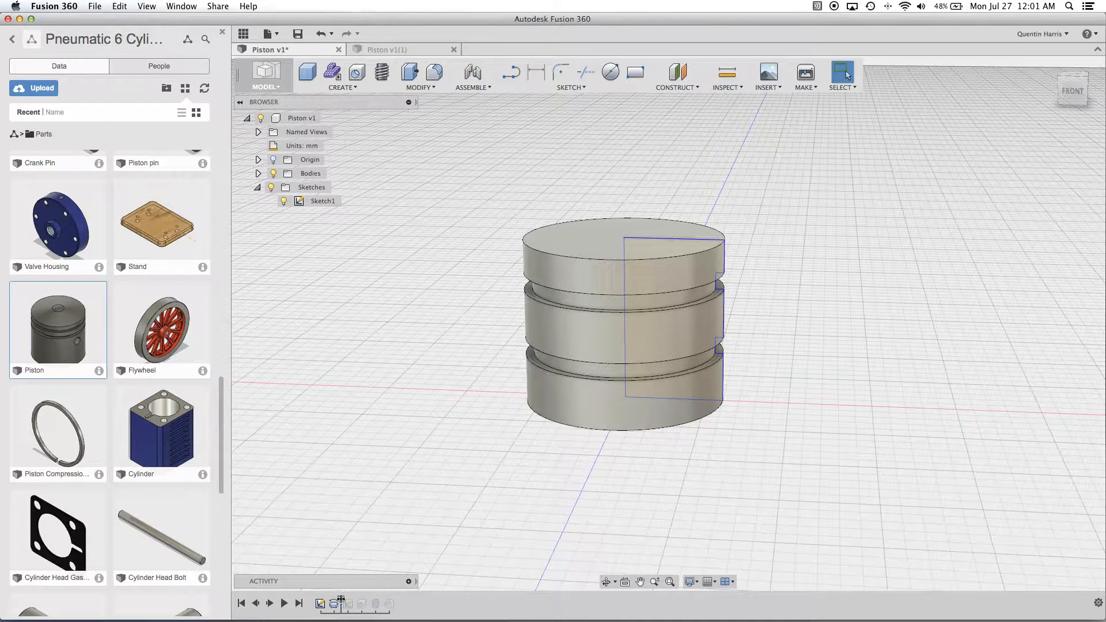
shift+middle_drag(526, 307, 662, 346)
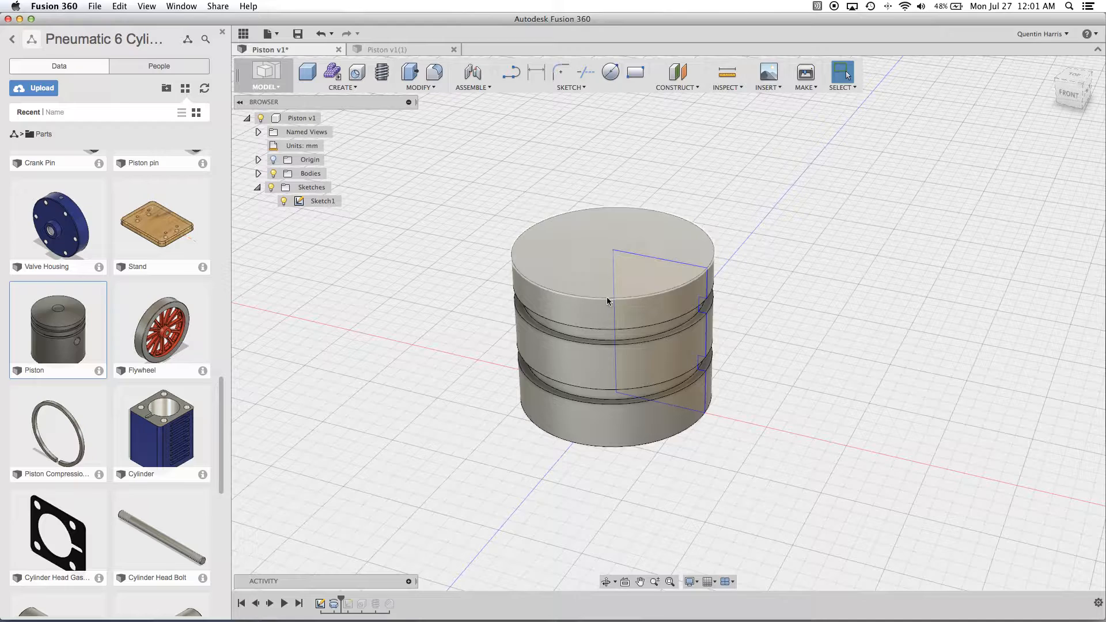
drag(341, 599, 326, 599)
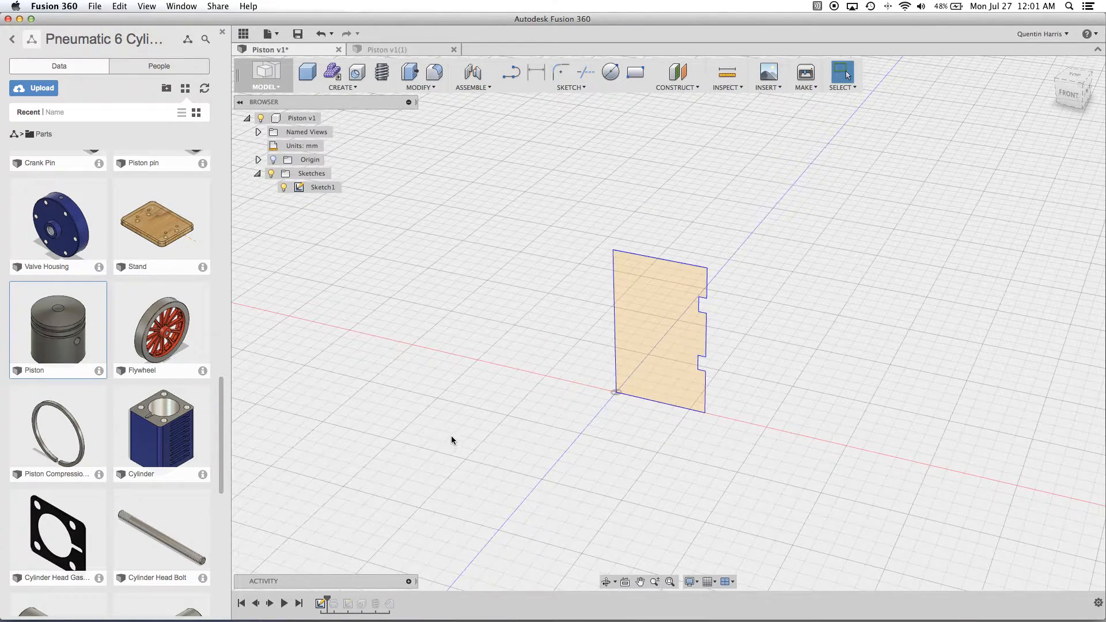
scroll(452, 436, up, 4)
scroll(518, 419, down, 3)
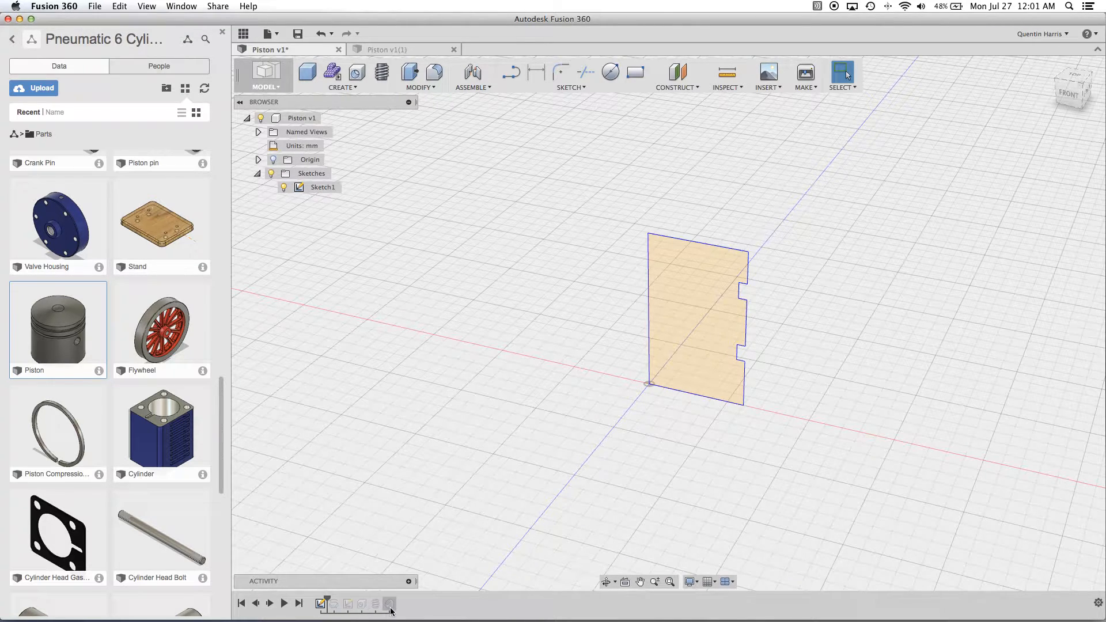
Step: Roll the history to its end, compare the piston with and without the last feature, and return to the base sketch
drag(327, 600, 396, 602)
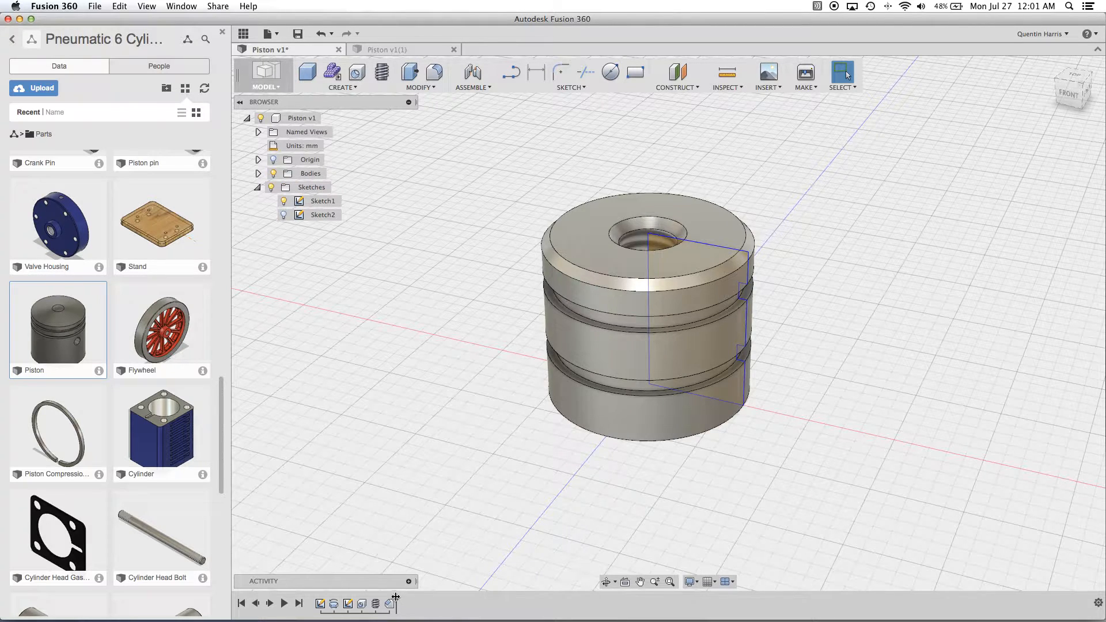
drag(397, 601, 382, 602)
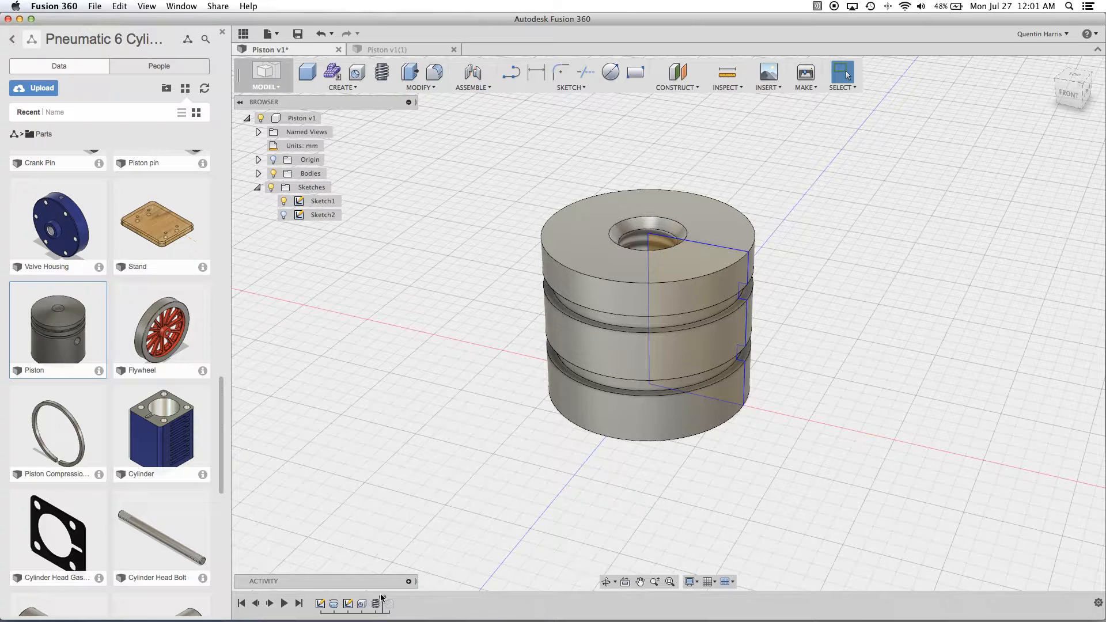
drag(383, 601, 413, 603)
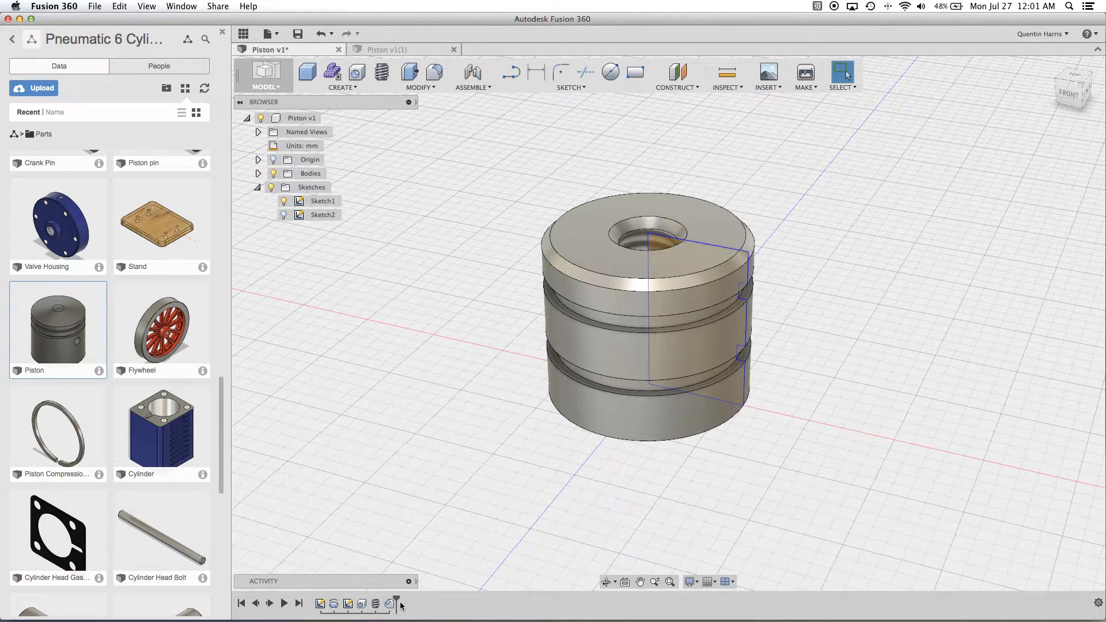
drag(397, 601, 323, 604)
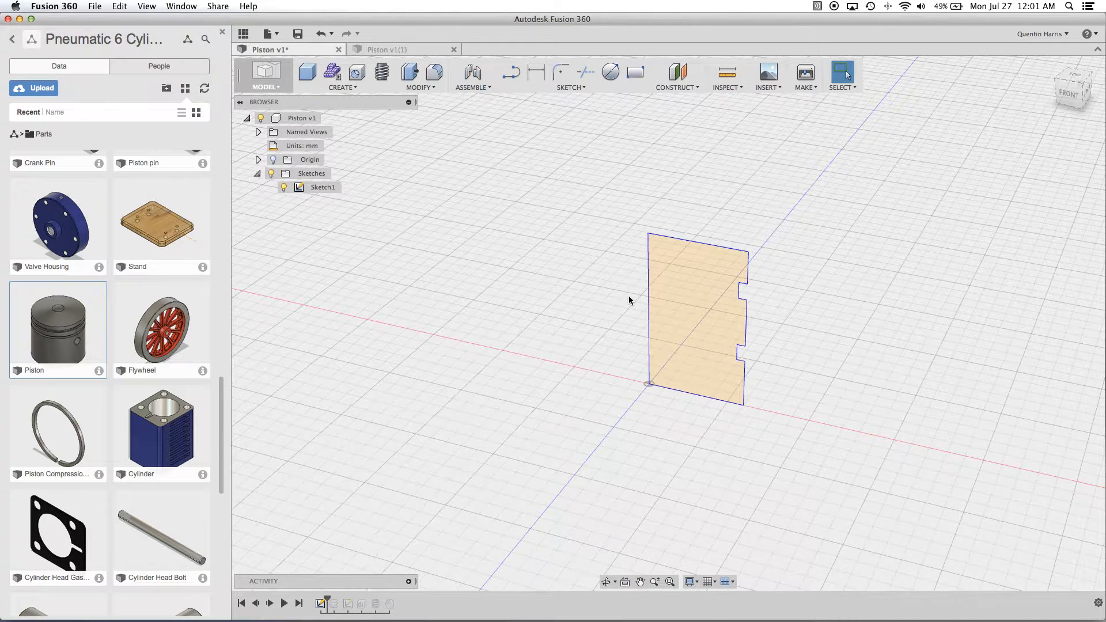
Step: Open the base profile sketch for editing, examine its dimensions and ring grooves, and finish the sketch
right_click(321, 604)
click(394, 528)
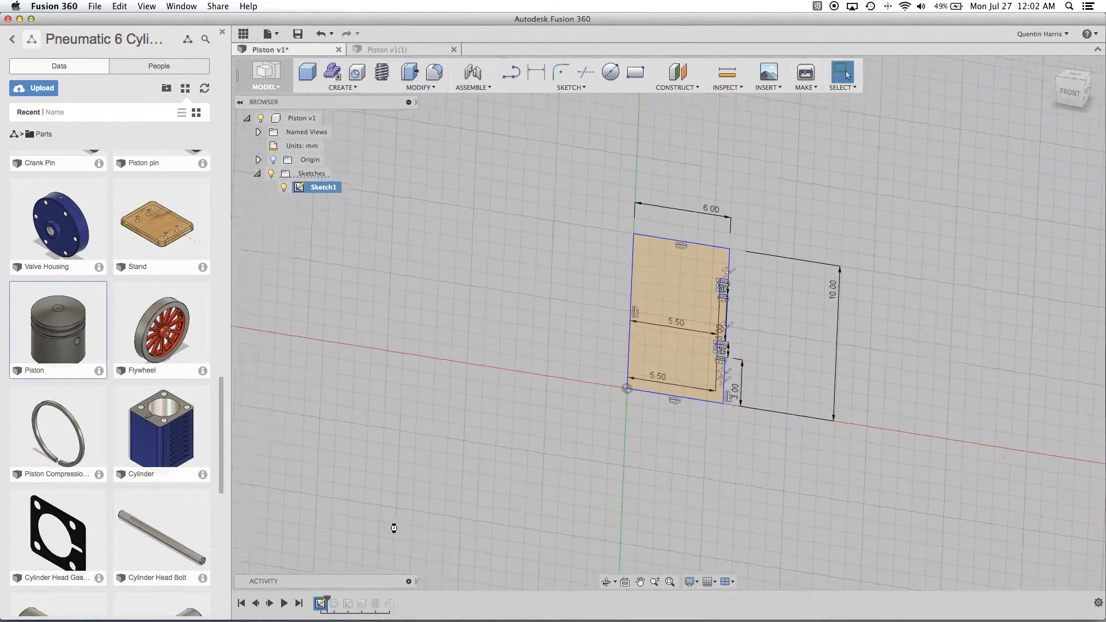
scroll(676, 354, up, 3)
middle_drag(686, 354, 815, 309)
scroll(817, 313, up, 2)
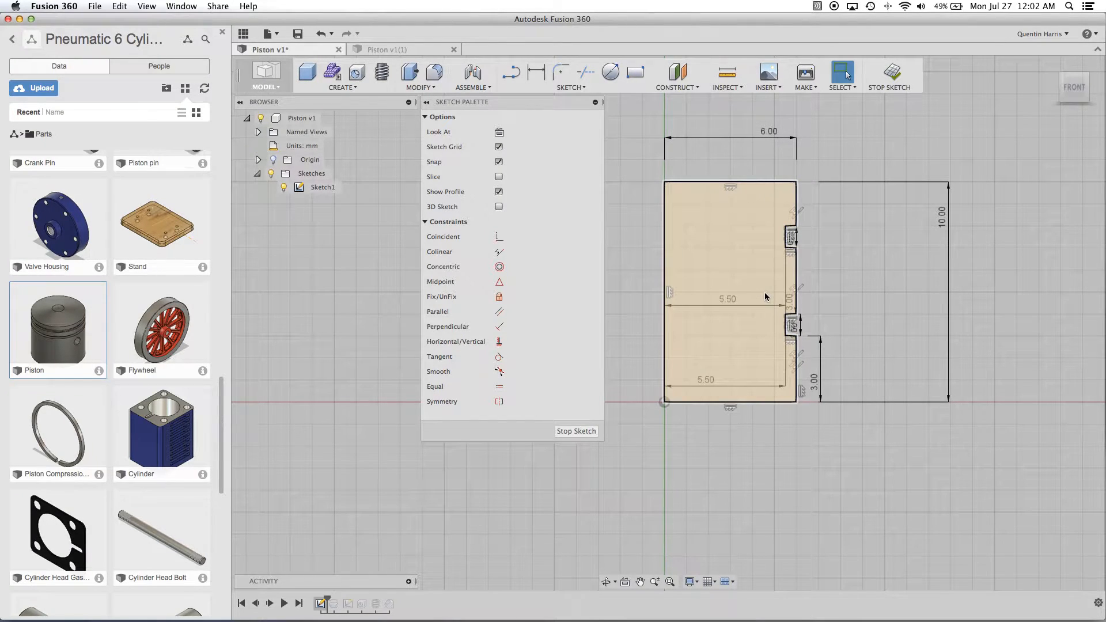
scroll(735, 294, down, 1)
shift+middle_drag(737, 260, 723, 274)
click(583, 433)
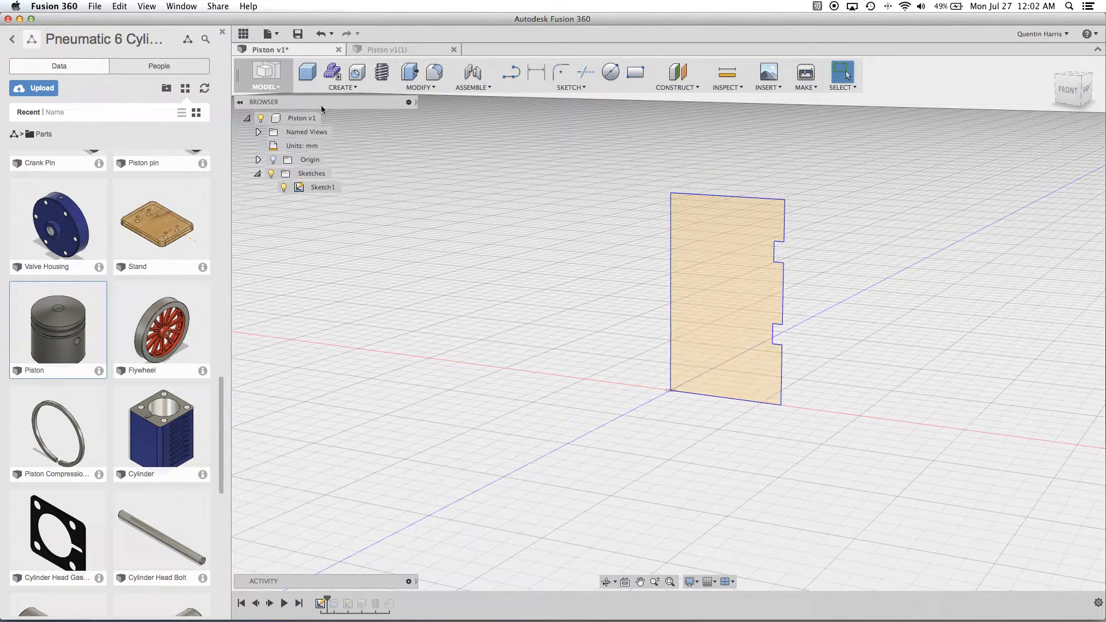
Step: Start a Revolve with the notched piston sketch as its profile
click(354, 87)
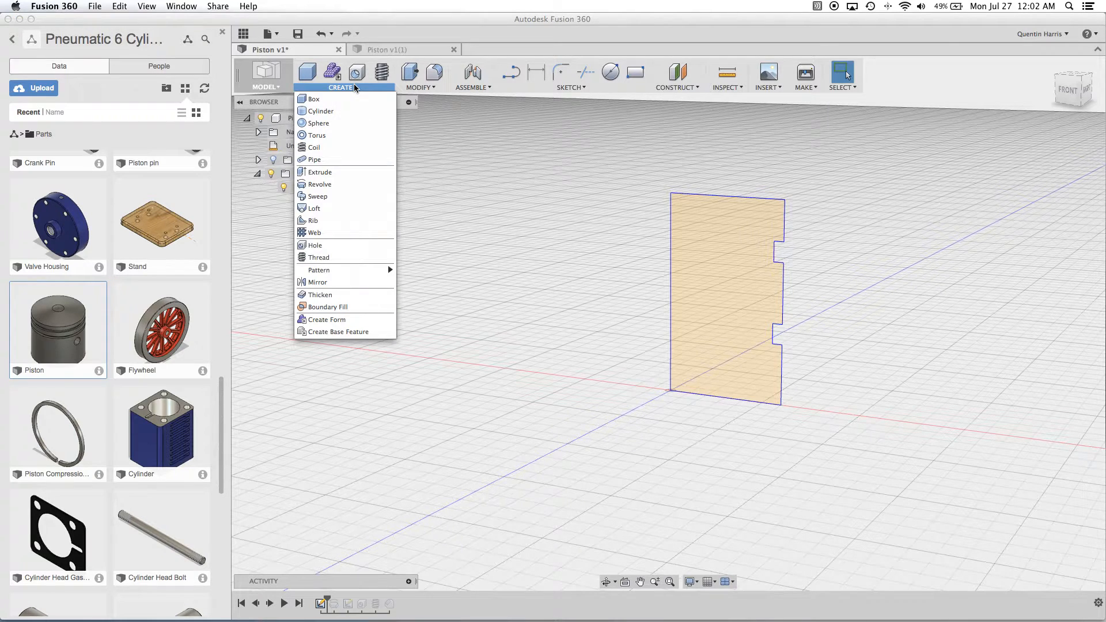
click(345, 184)
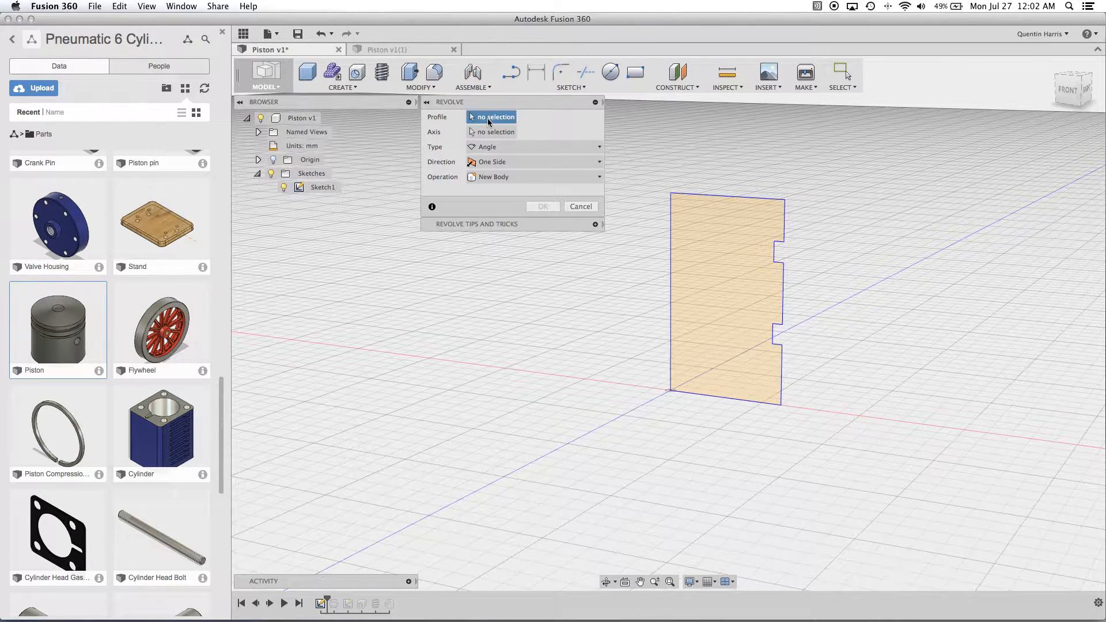
click(709, 300)
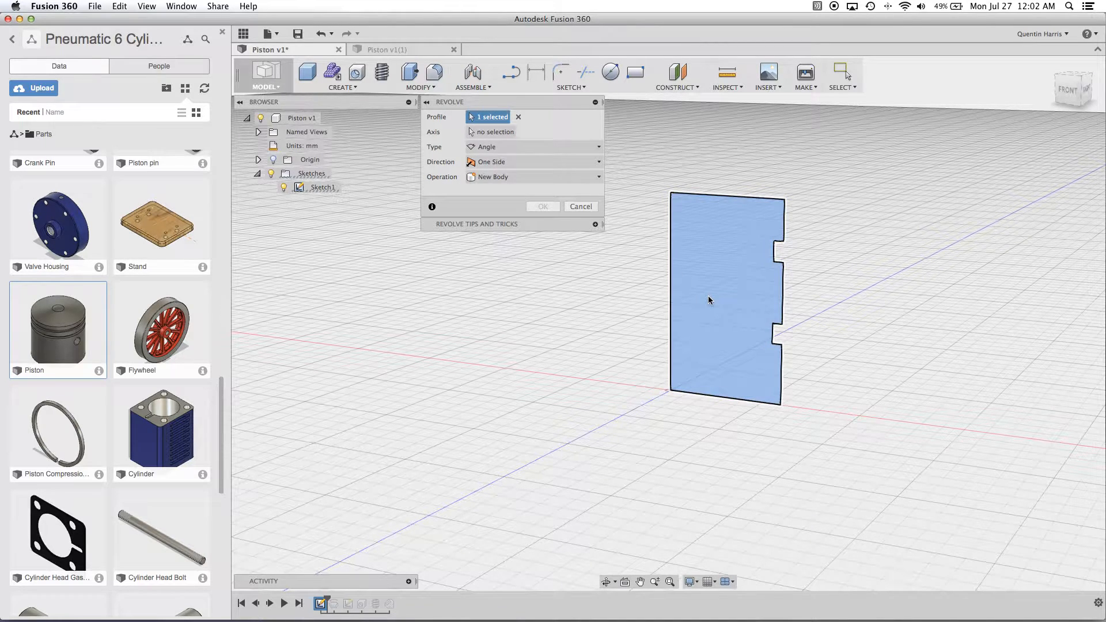
click(498, 131)
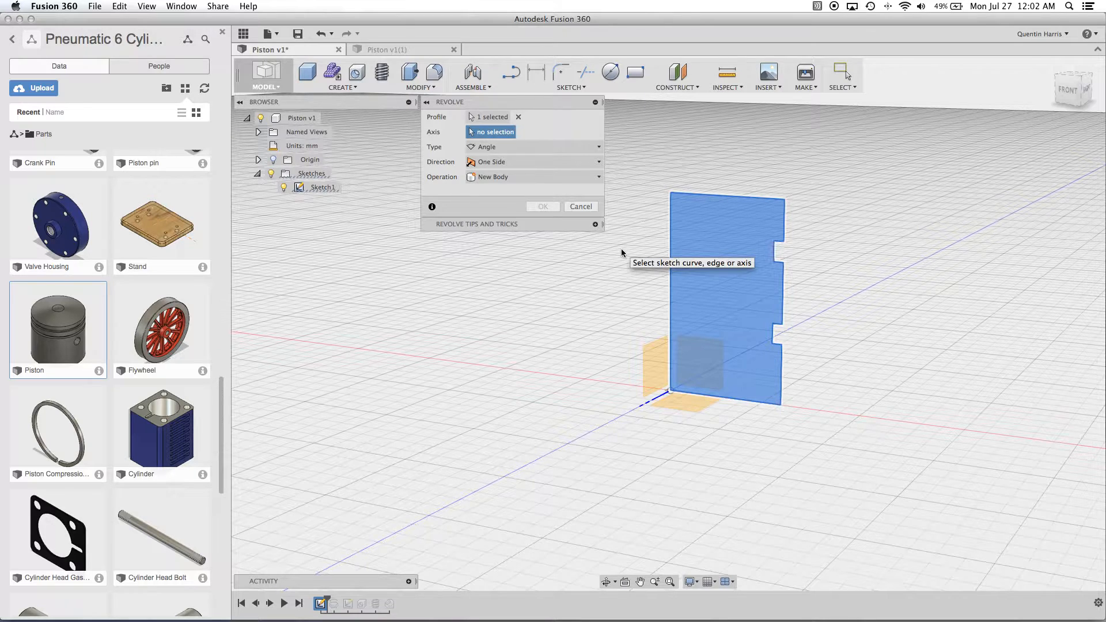
Step: Try the profile's upper horizontal edge as the revolve axis, and clear that axis selection
click(681, 196)
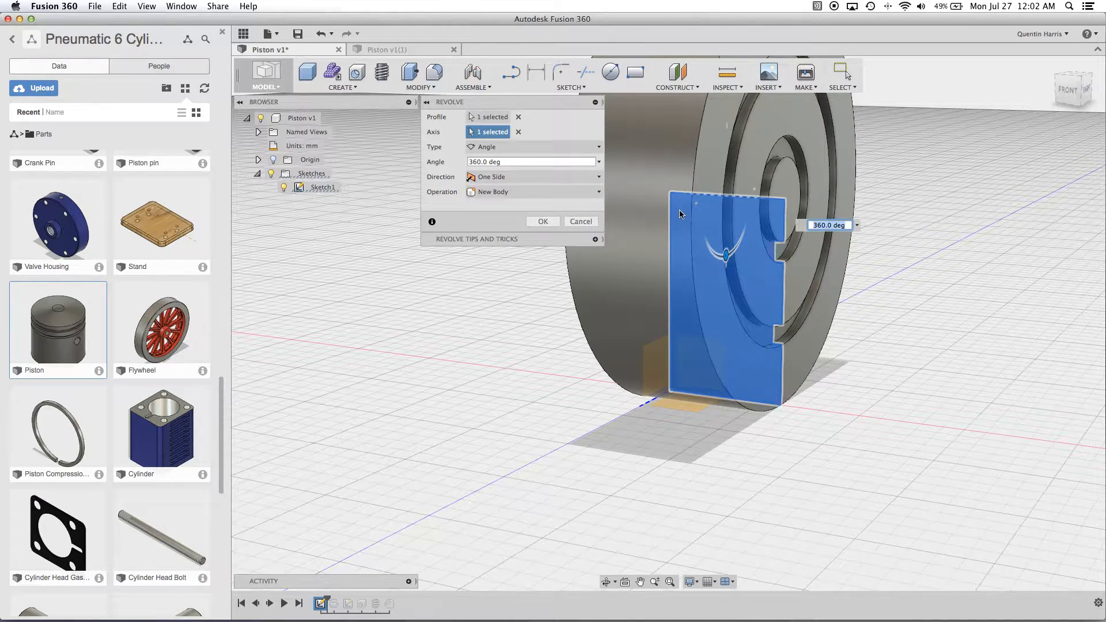
mouse_move(847, 380)
shift+middle_down()
mouse_move(801, 376)
mouse_move(834, 380)
shift+middle_up()
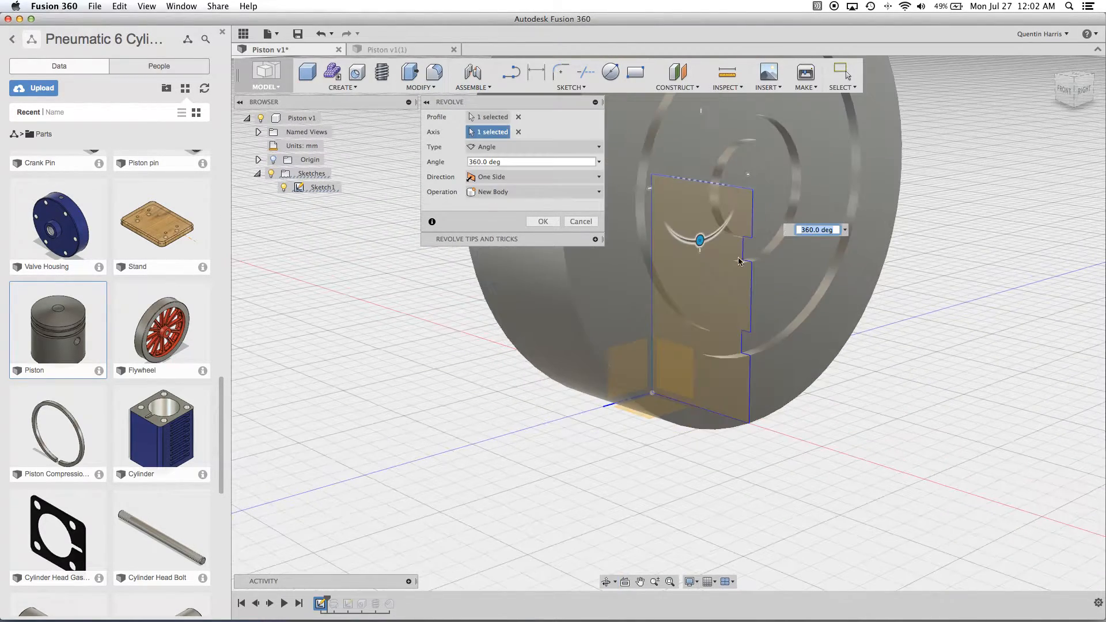
click(519, 132)
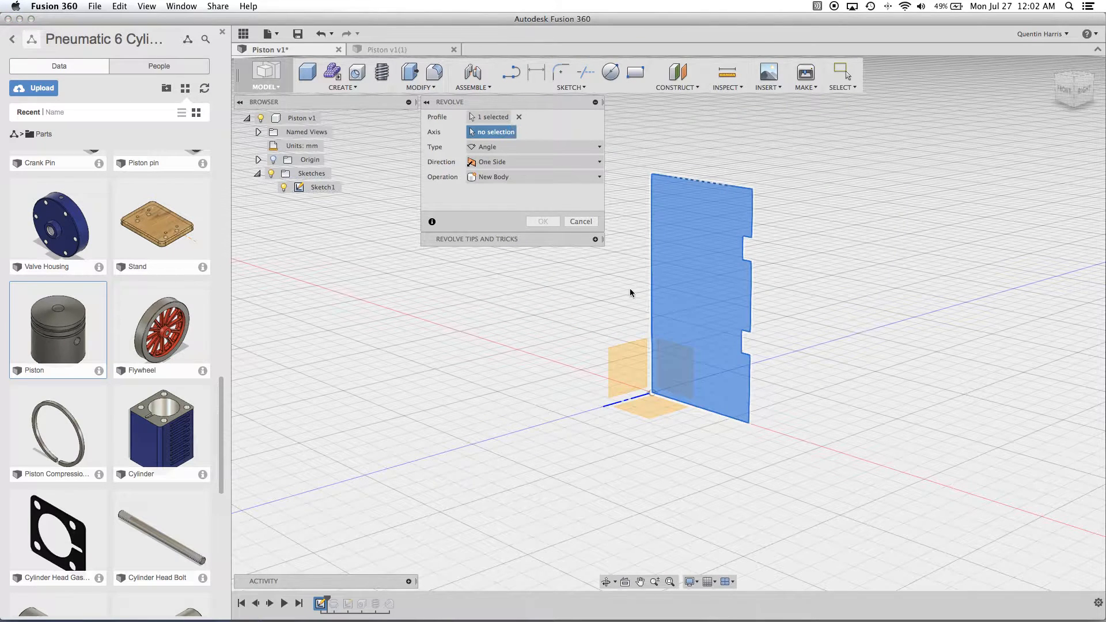
Step: Revolve the profile 360 degrees about its straight vertical edge as a new body
click(653, 241)
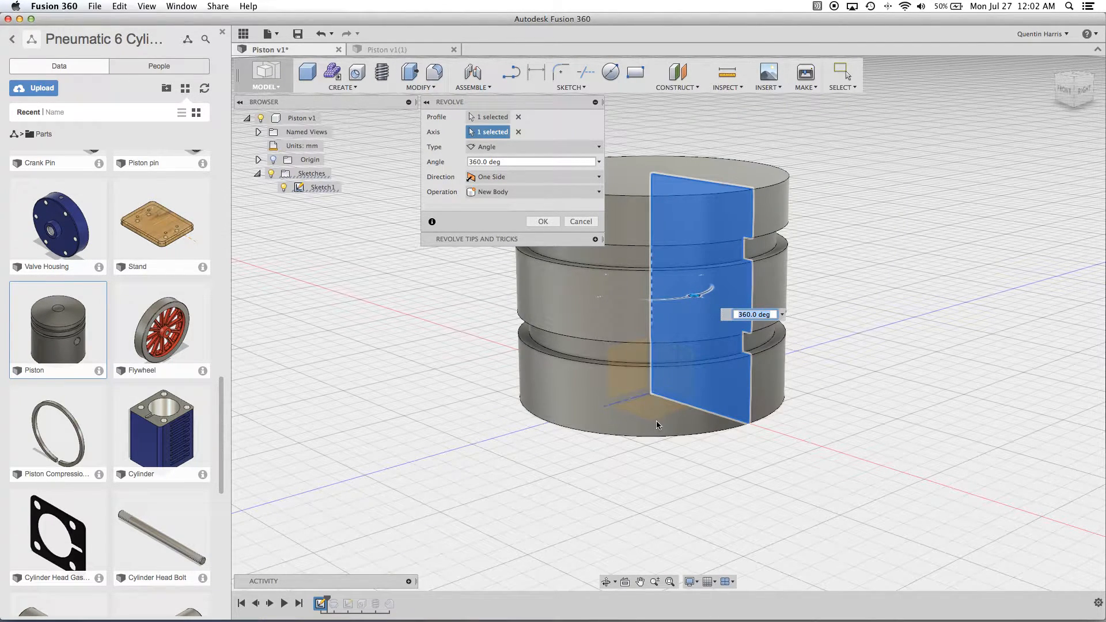
mouse_move(655, 478)
shift+middle_down()
mouse_move(699, 477)
mouse_move(669, 479)
shift+middle_up()
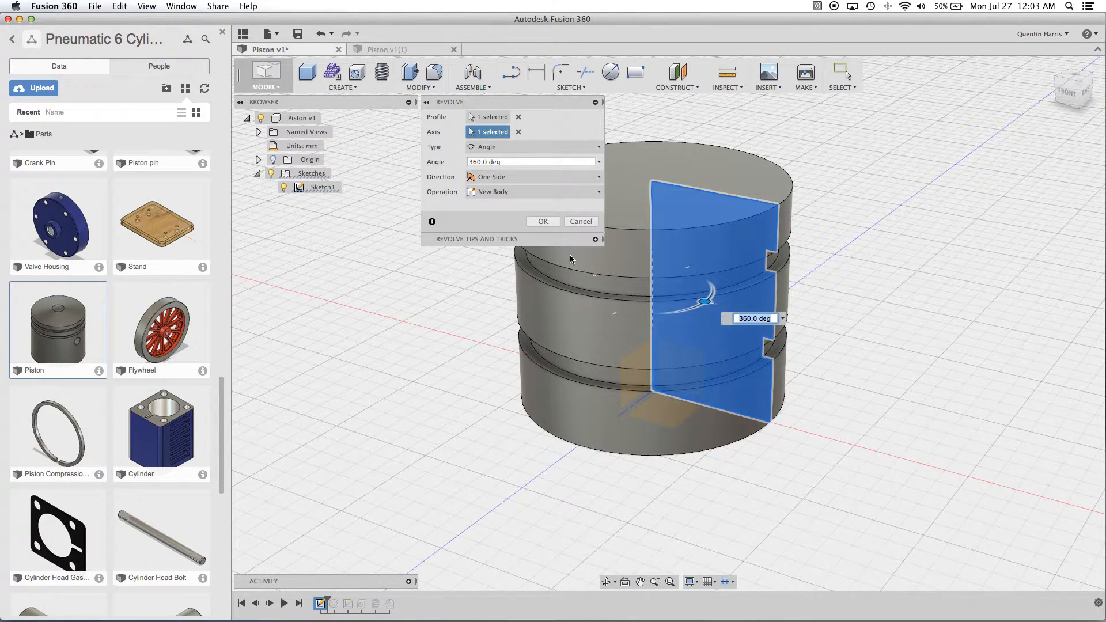
click(543, 221)
scroll(431, 385, down, 4)
middle_drag(431, 385, 465, 365)
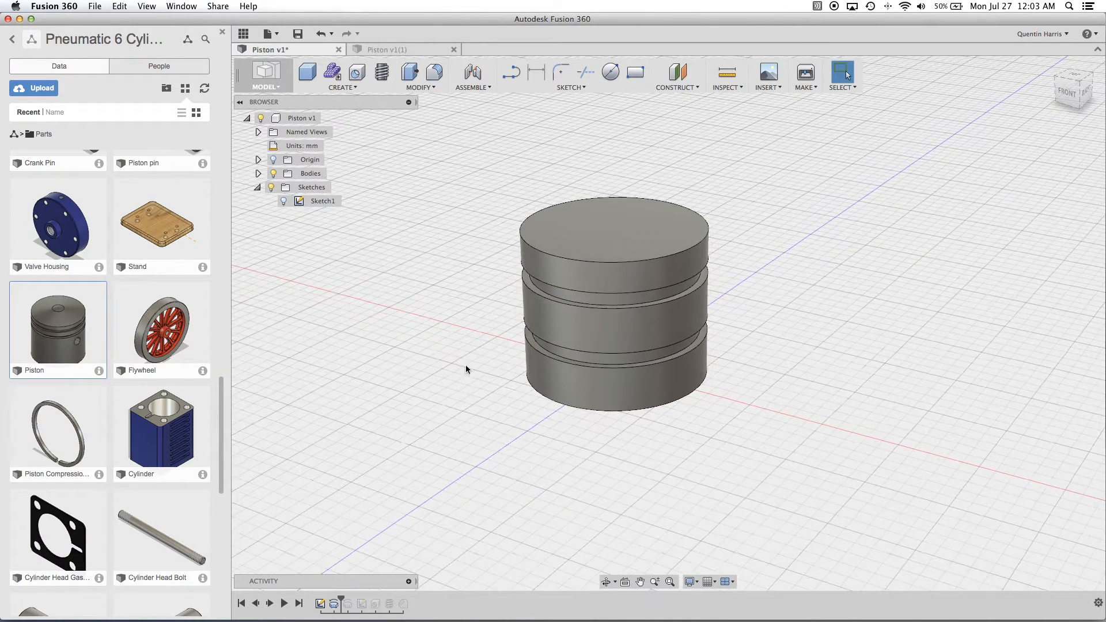
Step: Switch to the Piston v1(1) design and examine the finished piston's crown, ring grooves and pin hole from several angles
click(426, 50)
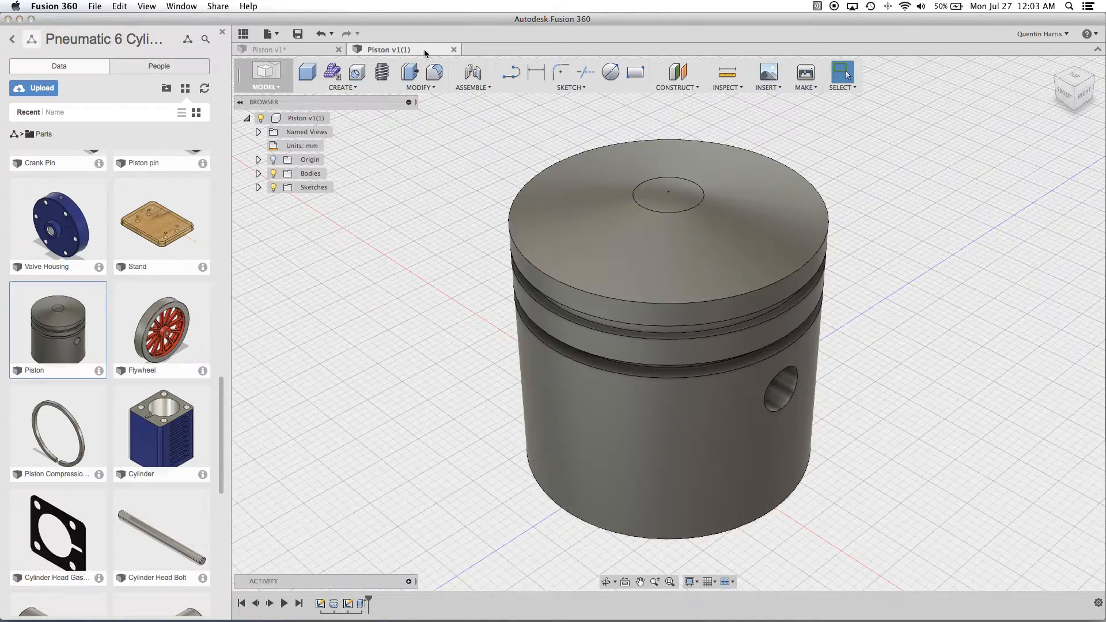
shift+middle_drag(358, 362, 662, 227)
scroll(652, 248, down, 3)
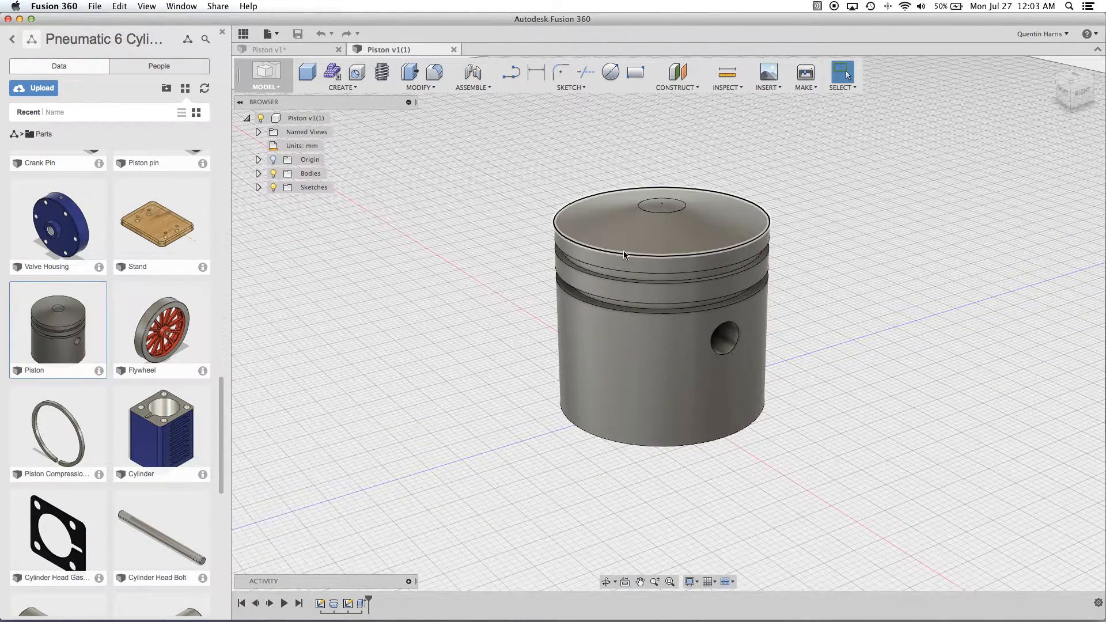
shift+middle_drag(625, 253, 656, 244)
scroll(661, 216, up, 5)
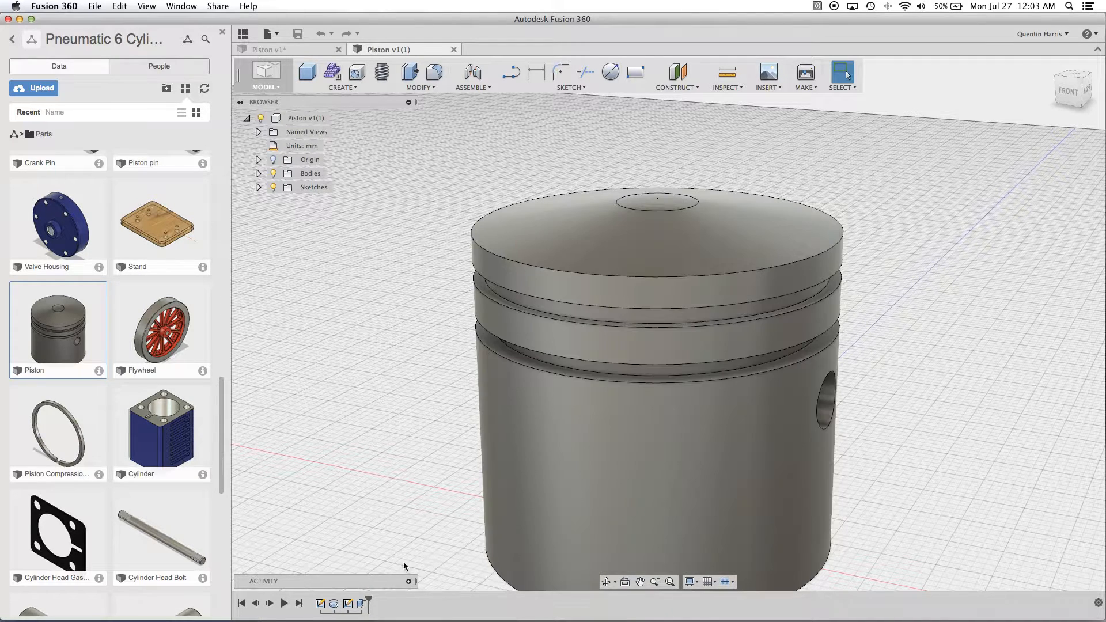
shift+middle_drag(645, 473, 684, 462)
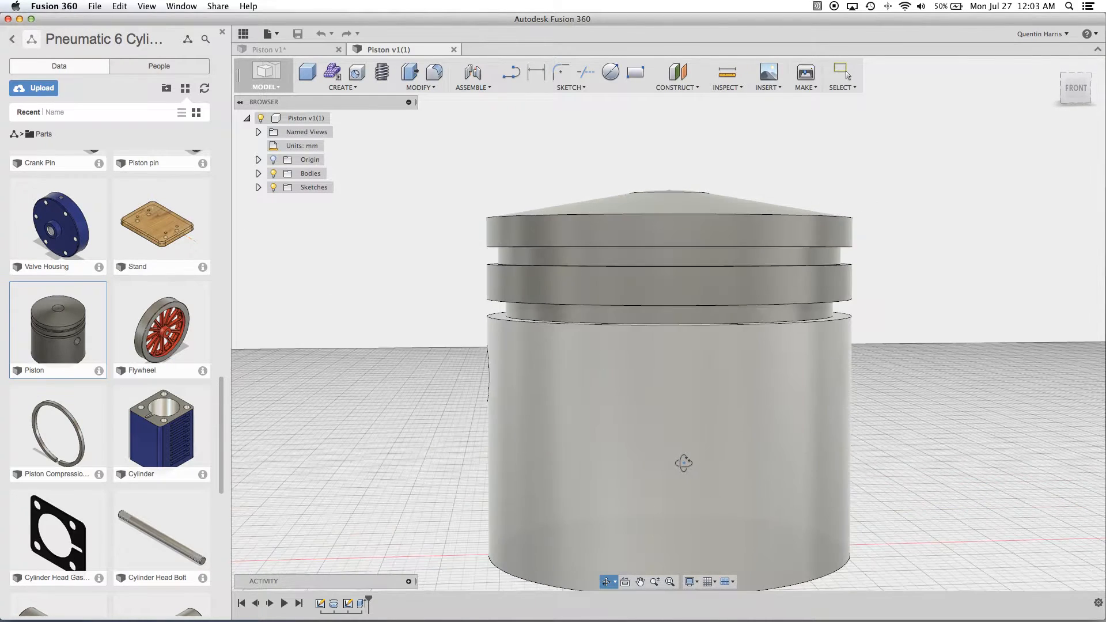
click(1076, 91)
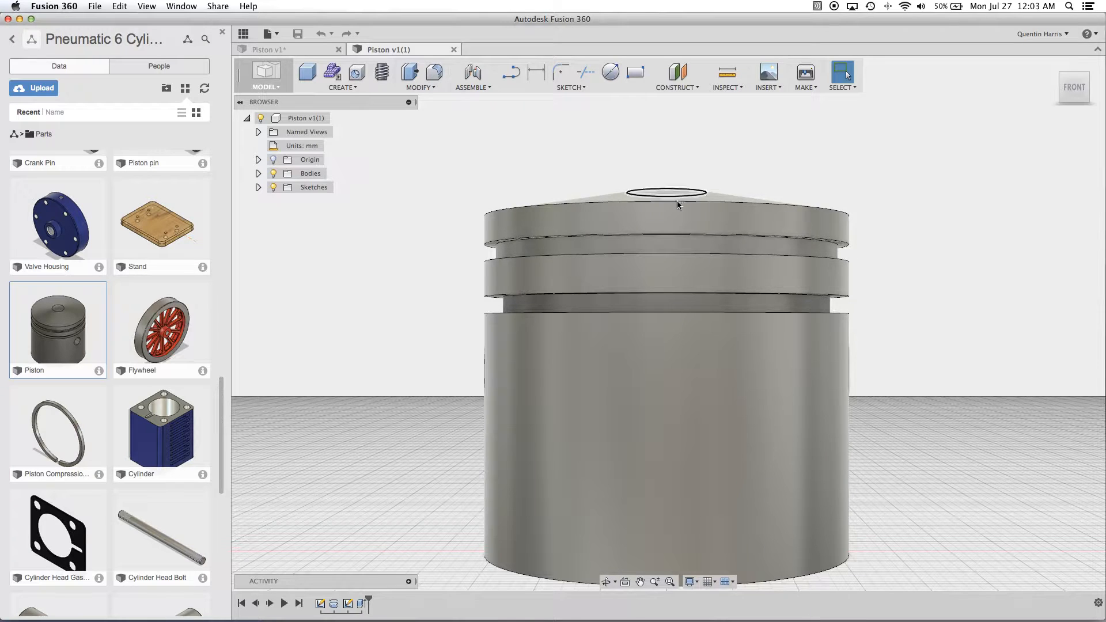
mouse_move(667, 251)
shift+middle_down()
mouse_move(647, 292)
mouse_move(642, 278)
shift+middle_up()
Step: Roll the history back to just after the first sketch and make Sketch1 visible
drag(369, 599, 324, 602)
click(258, 173)
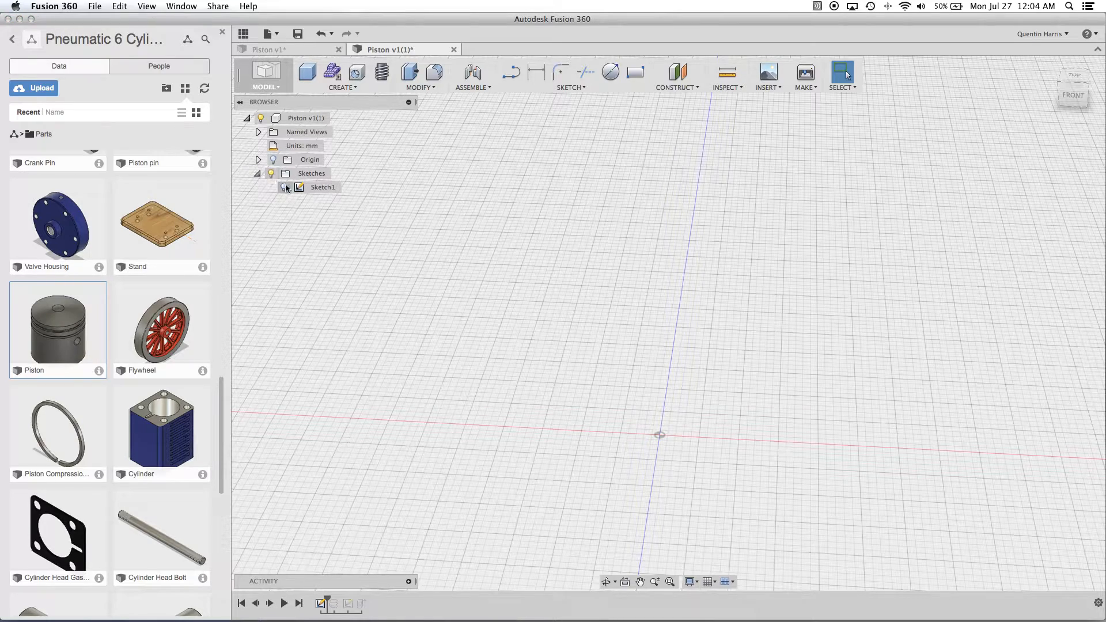
click(284, 188)
scroll(741, 326, up, 2)
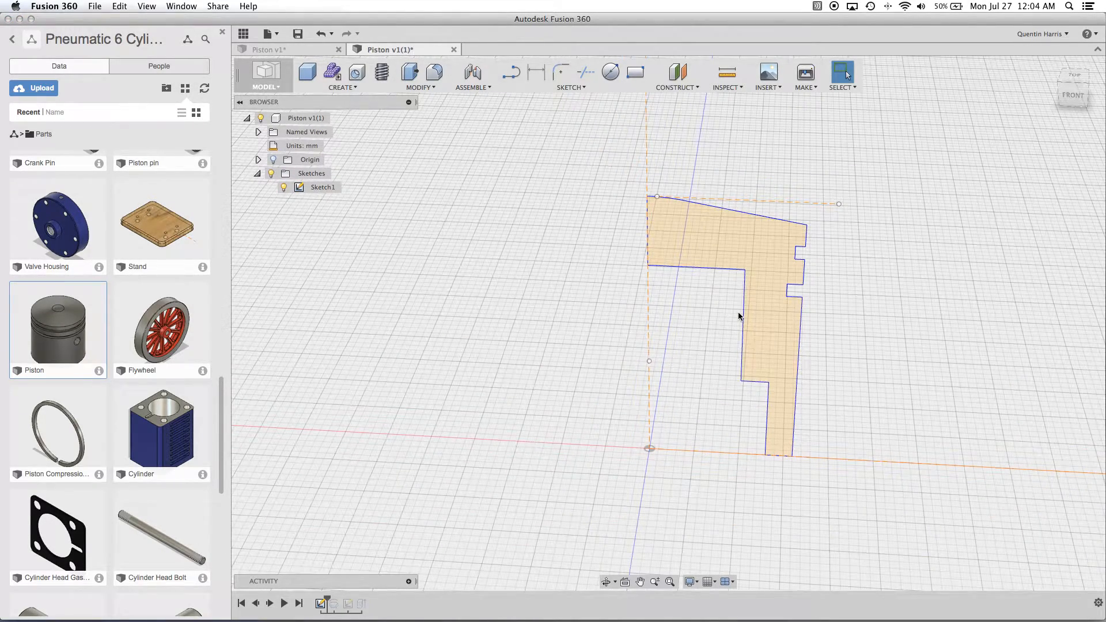
mouse_move(739, 313)
shift+middle_down()
mouse_move(770, 296)
mouse_move(733, 302)
shift+middle_up()
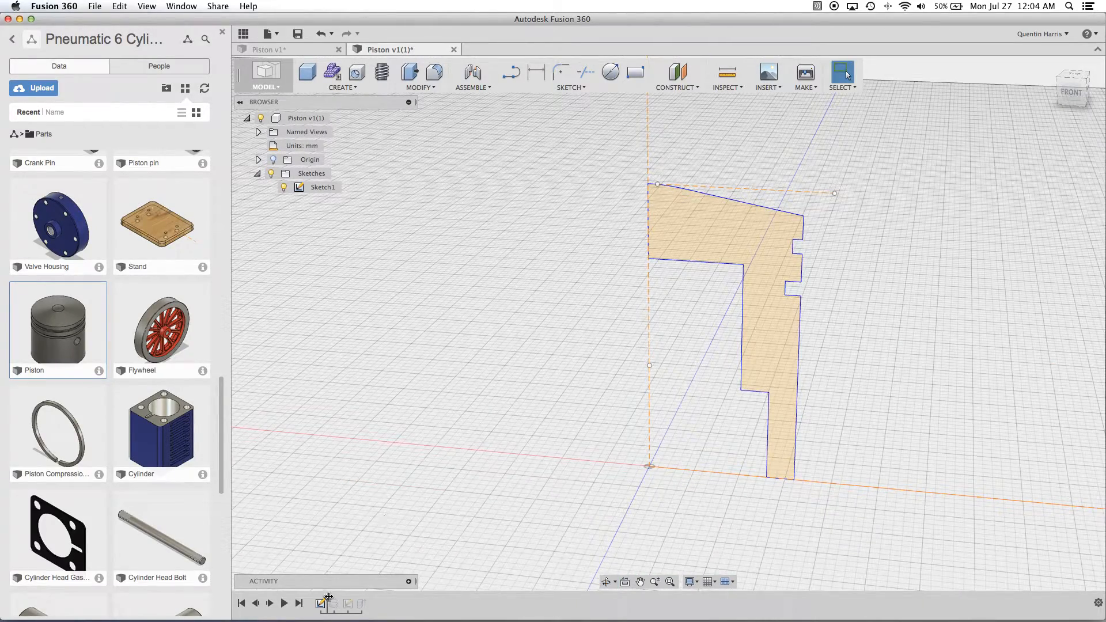
Step: Roll the history forward past the revolve and examine the revolved piston body from several angles
drag(327, 600, 341, 600)
shift+middle_drag(726, 380, 600, 419)
scroll(609, 323, up, 3)
scroll(611, 320, down, 3)
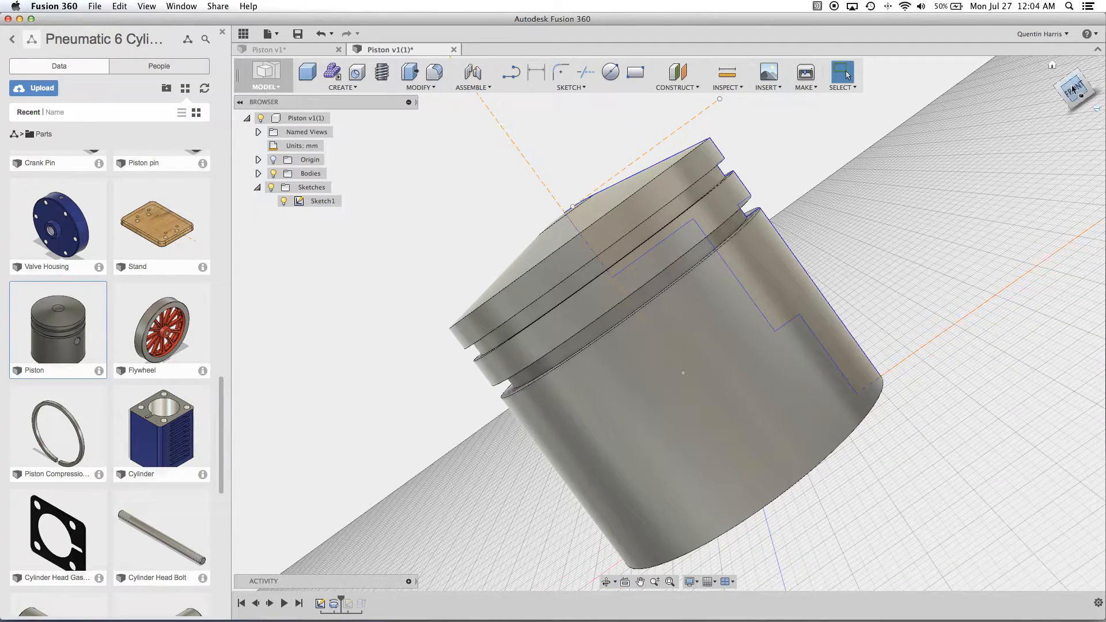
click(1075, 91)
shift+middle_drag(812, 263, 775, 314)
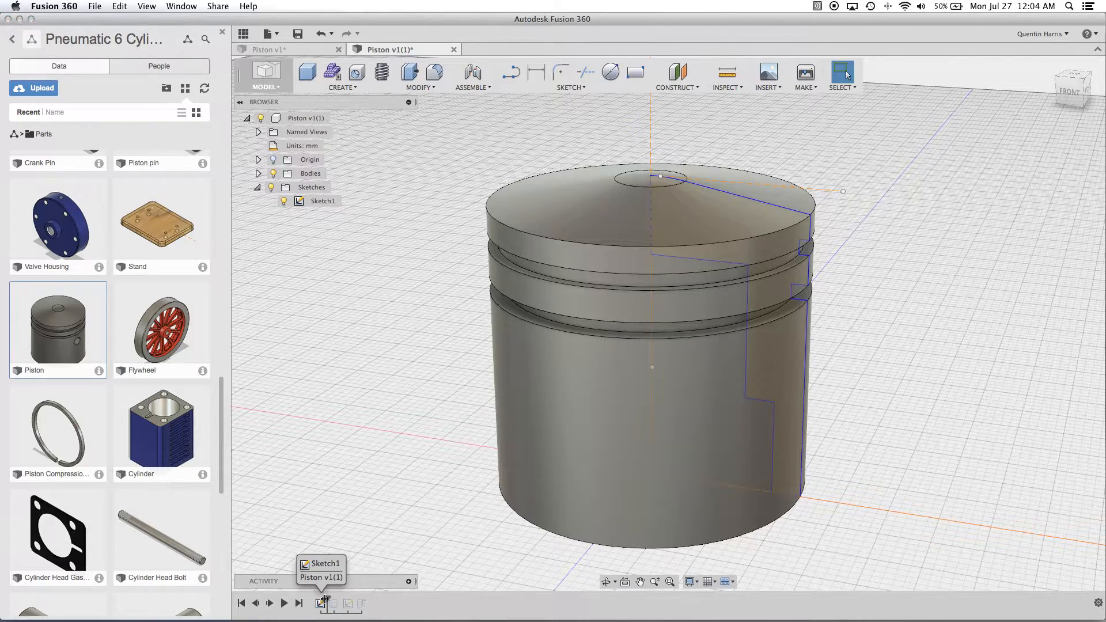
Step: Roll the history back to just after the first sketch and examine the half-profile's crown and ring grooves
drag(341, 601, 327, 600)
scroll(714, 320, up, 3)
mouse_move(707, 340)
shift+middle_down()
mouse_move(711, 371)
mouse_move(696, 367)
shift+middle_up()
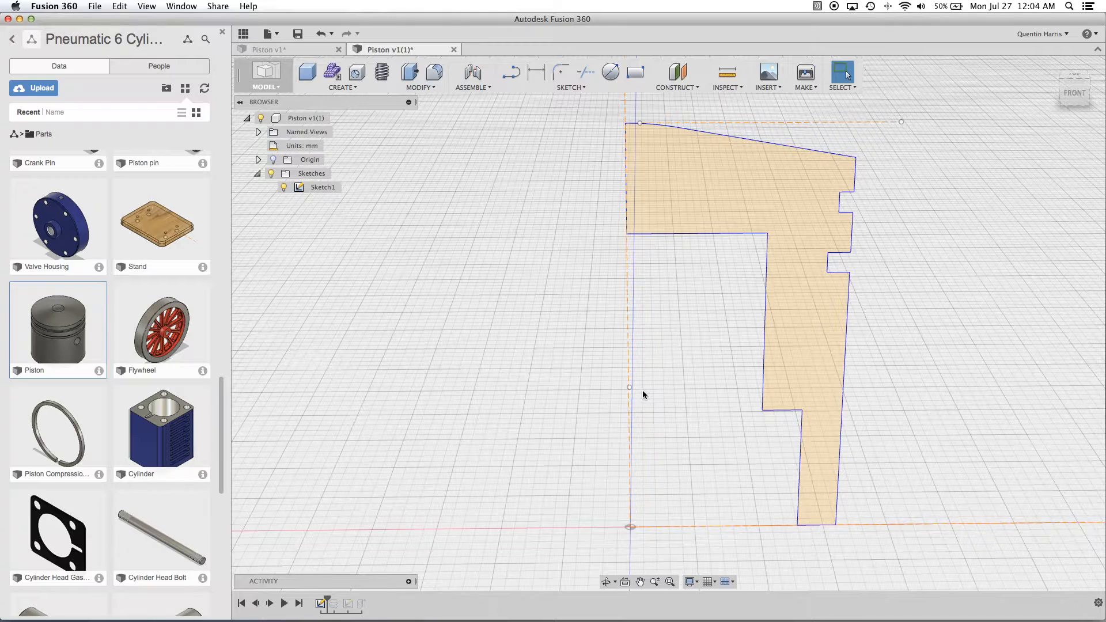
scroll(626, 166, down, 2)
middle_drag(626, 172, 608, 231)
scroll(635, 146, up, 3)
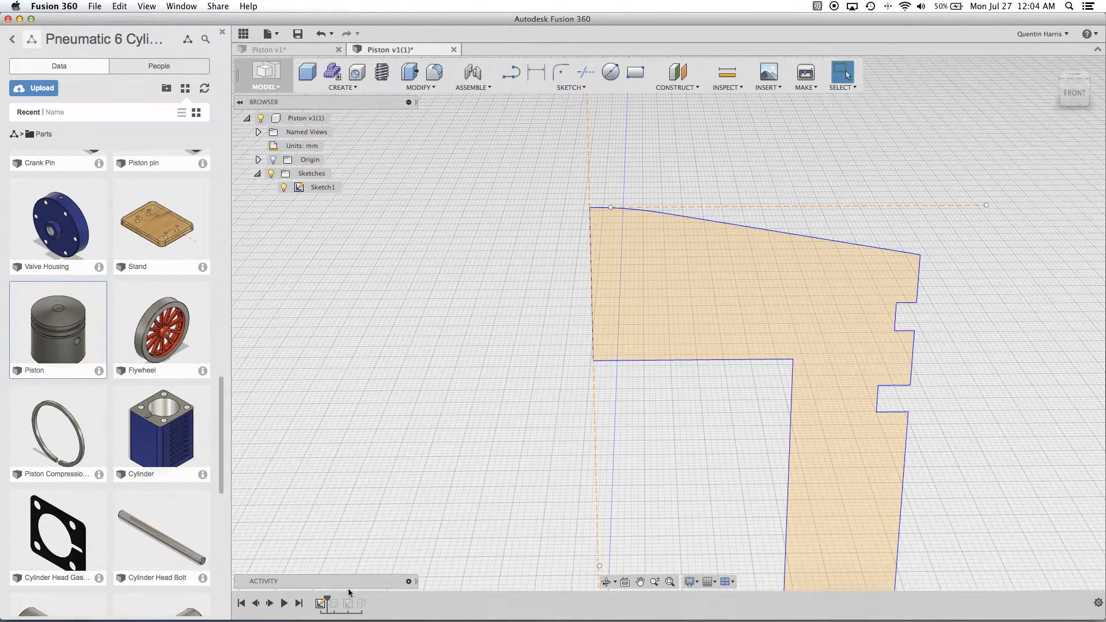
Step: Open Sketch1 for editing, inspect the crown curve and the ring groove dimensions up close, and finish the sketch
right_click(321, 604)
click(363, 521)
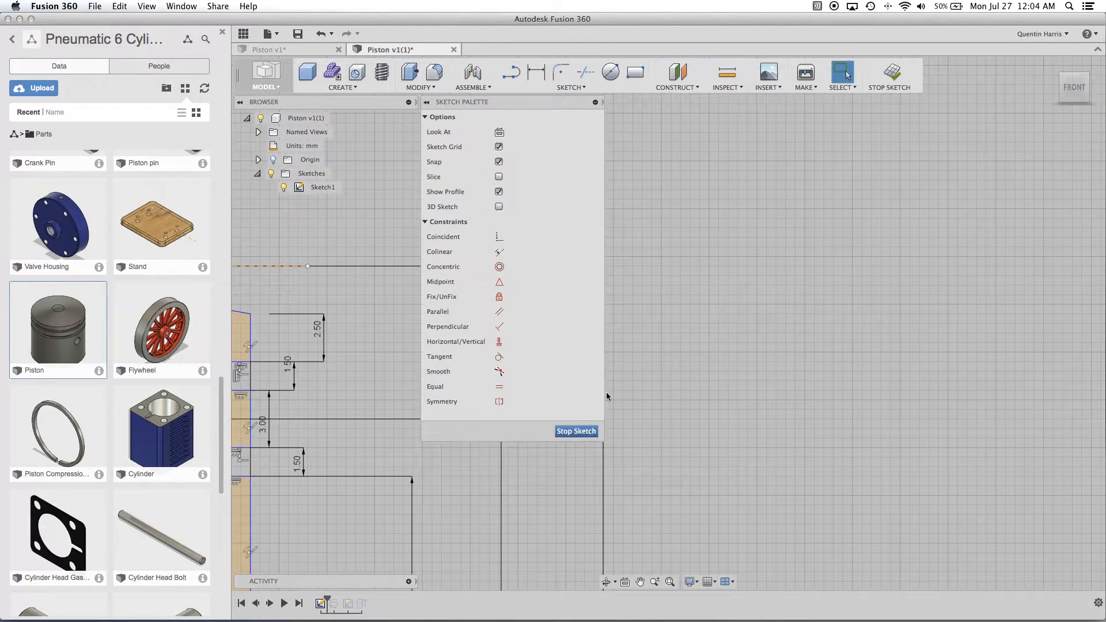
scroll(372, 379, down, 5)
mouse_move(372, 379)
middle_down()
mouse_move(766, 341)
mouse_move(860, 319)
middle_up()
scroll(802, 317, up, 3)
middle_drag(755, 307, 860, 300)
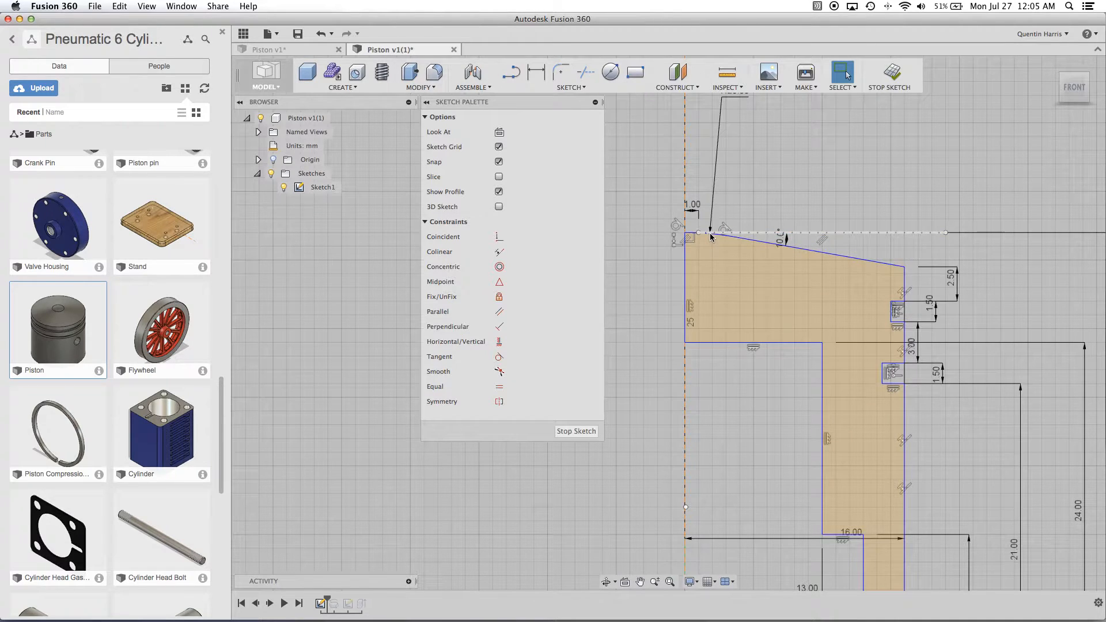
scroll(696, 236, up, 8)
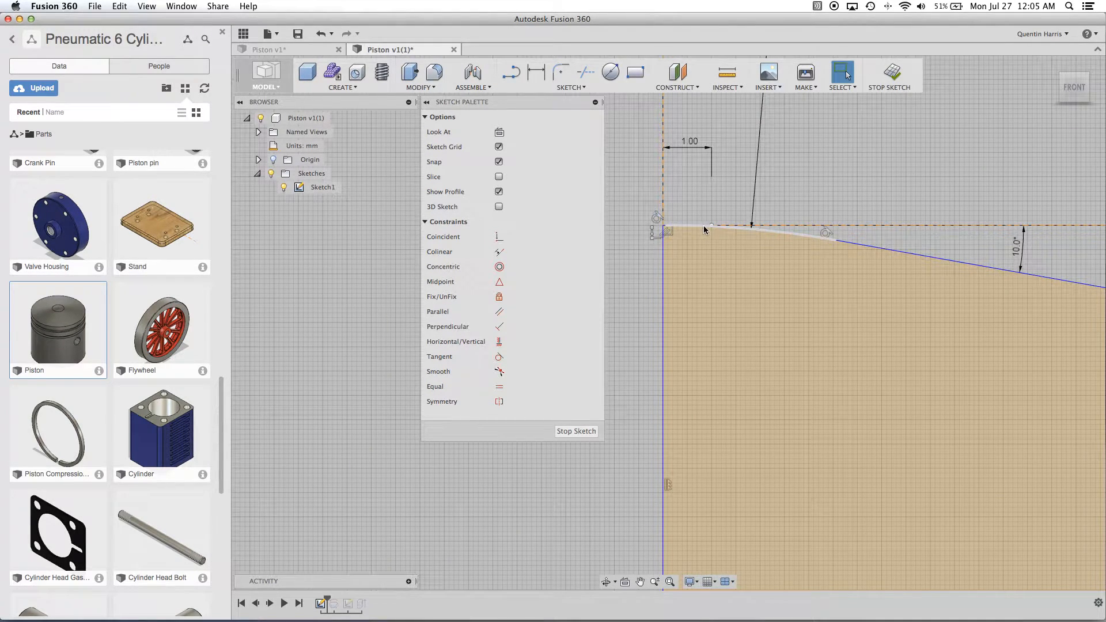
scroll(848, 282, down, 6)
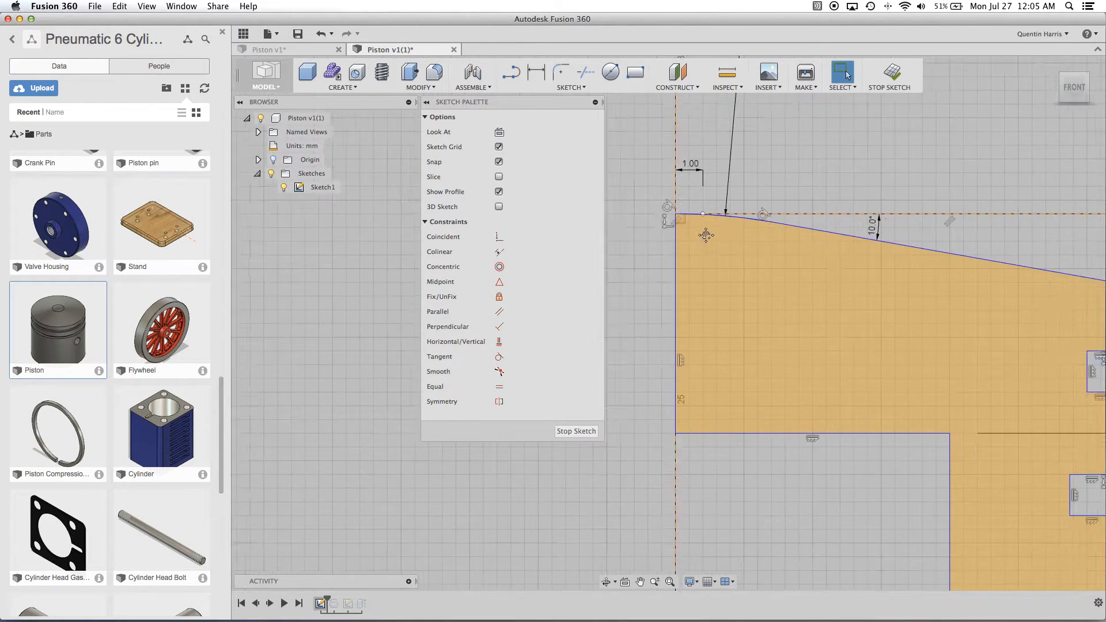
scroll(707, 280, down, 3)
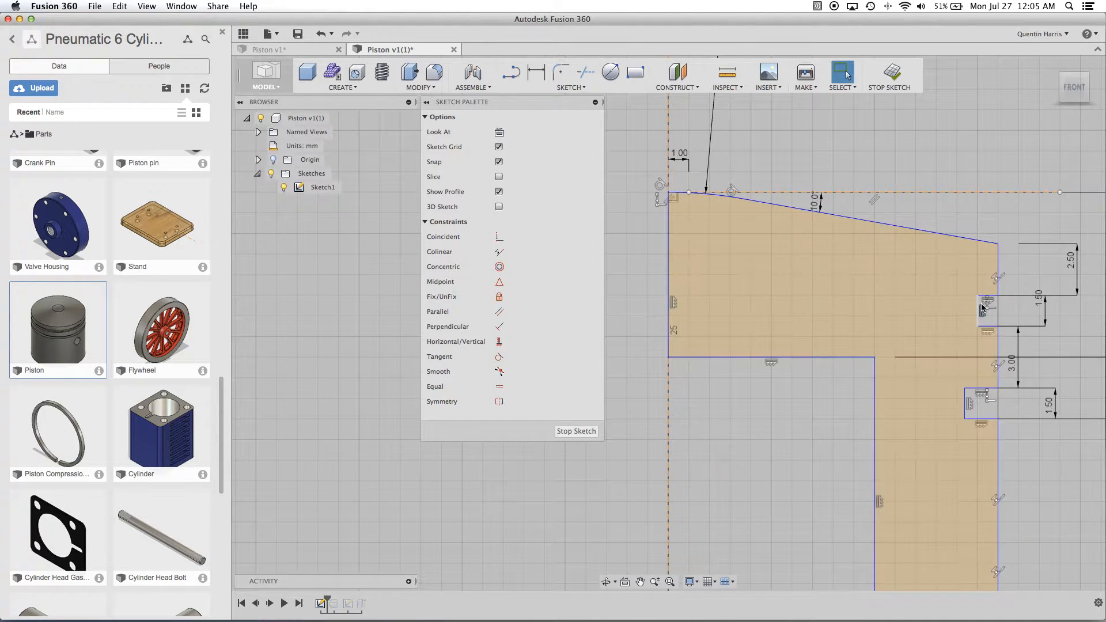
scroll(770, 324, down, 3)
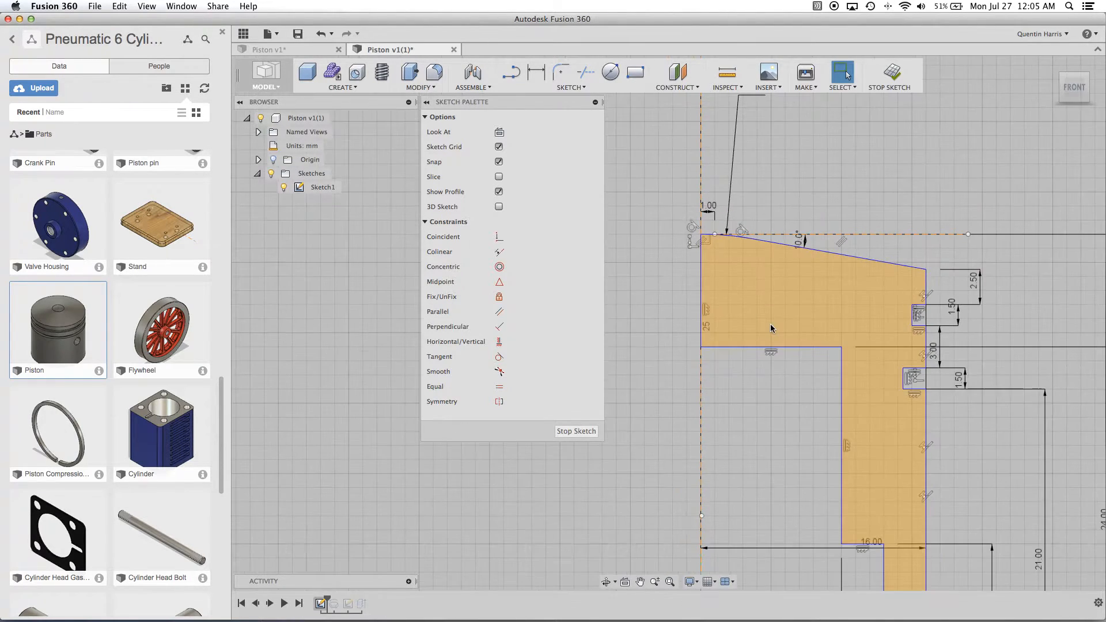
click(887, 81)
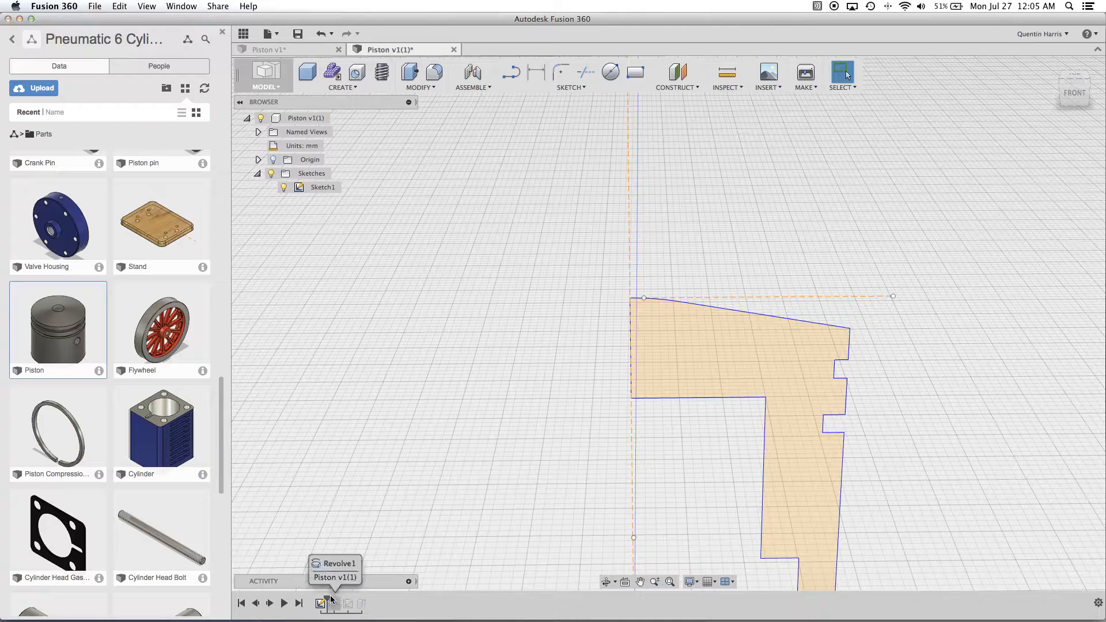
Step: Roll the history forward past the revolve and examine the revolved body's crown and ring grooves against the sketch profile
drag(327, 600, 342, 601)
scroll(759, 420, down, 4)
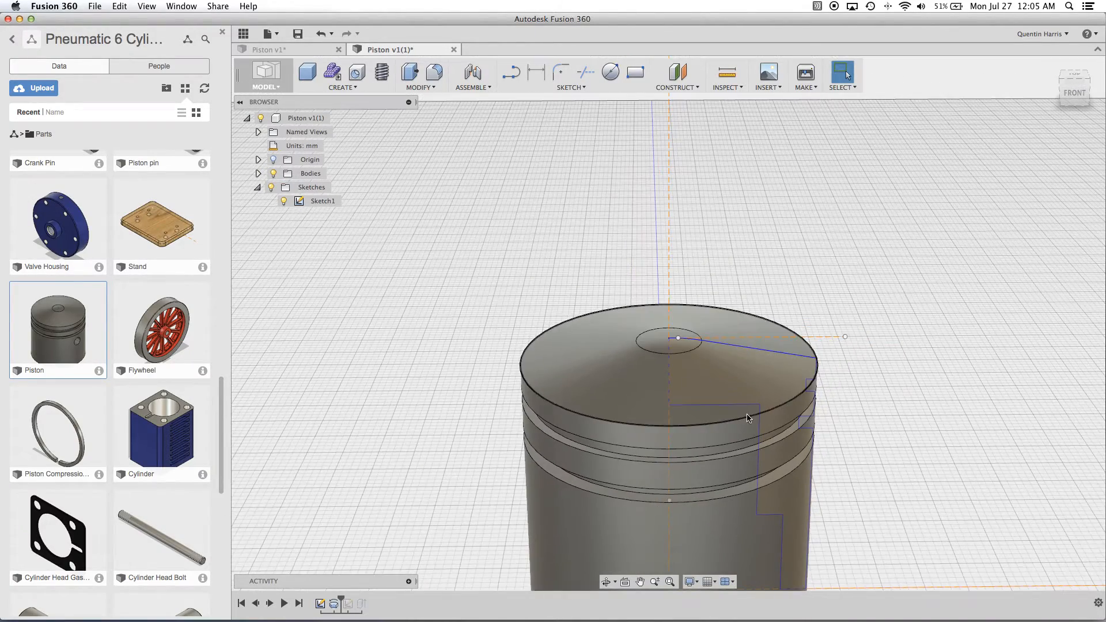
mouse_move(750, 420)
shift+middle_down()
mouse_move(760, 385)
mouse_move(756, 405)
shift+middle_up()
scroll(833, 427, up, 5)
scroll(834, 427, down, 1)
shift+middle_drag(836, 427, 863, 416)
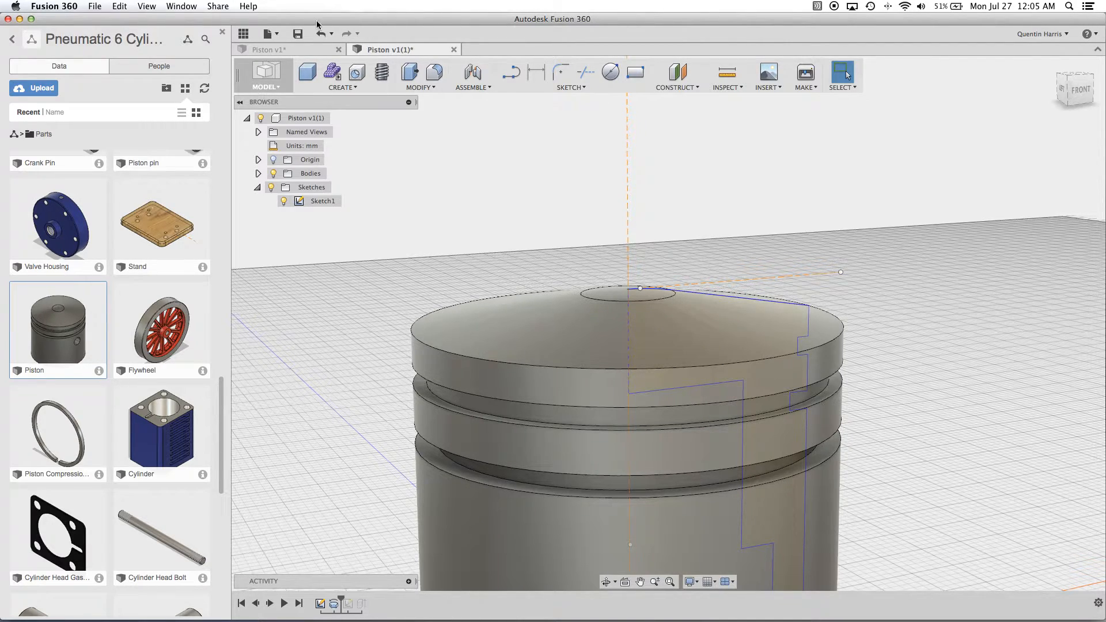
Step: Create a new design and sketch a small rectangle on the front plane with one corner at the origin
click(269, 34)
click(285, 51)
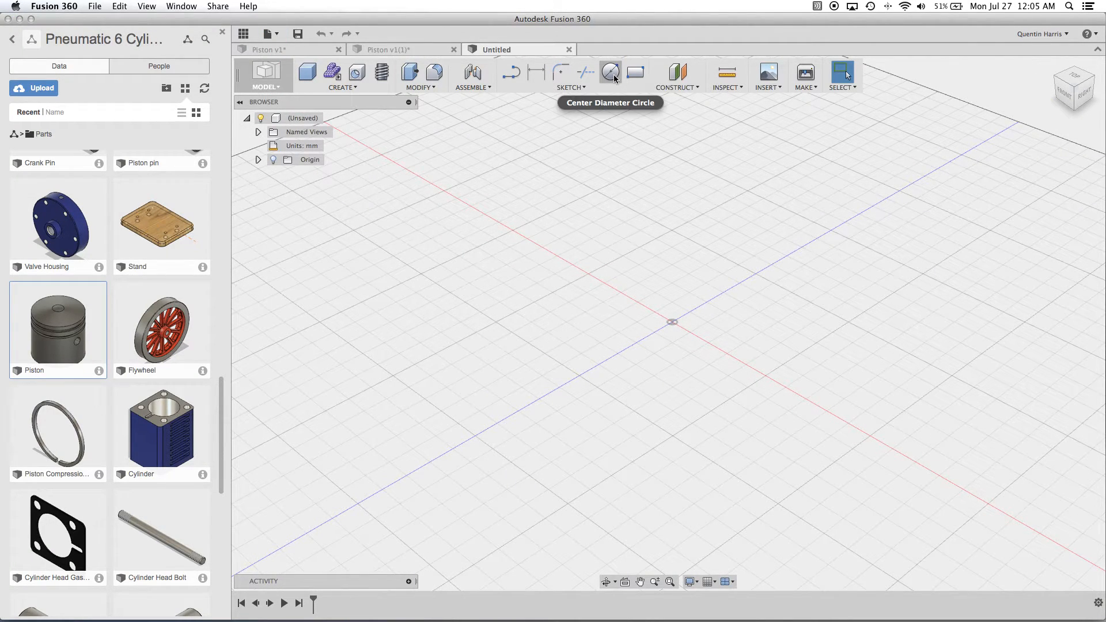
click(635, 73)
click(685, 316)
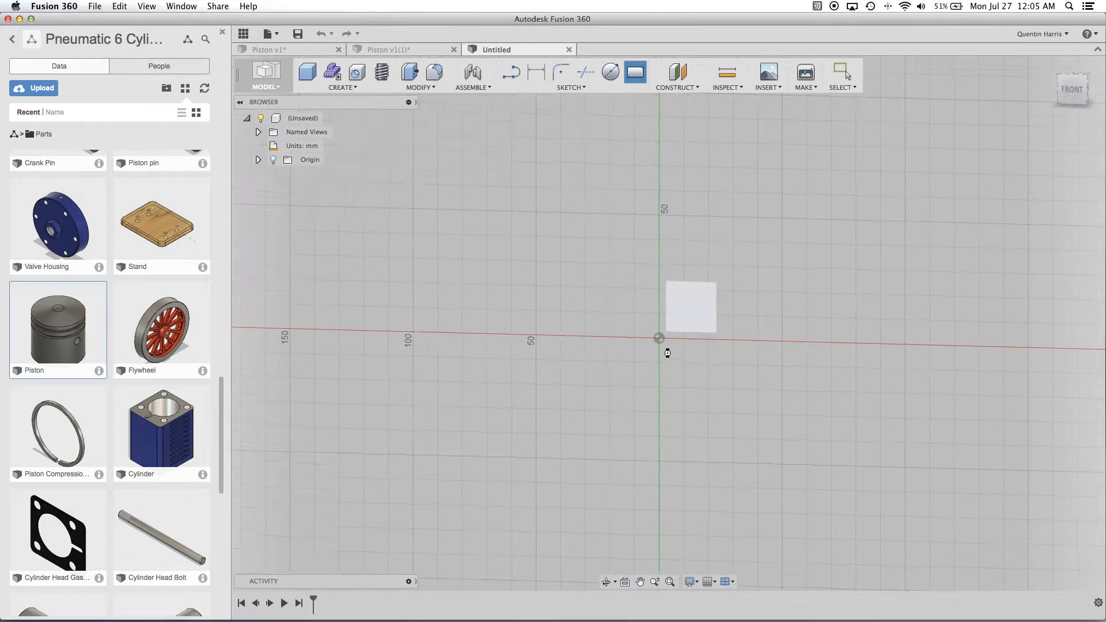
click(655, 344)
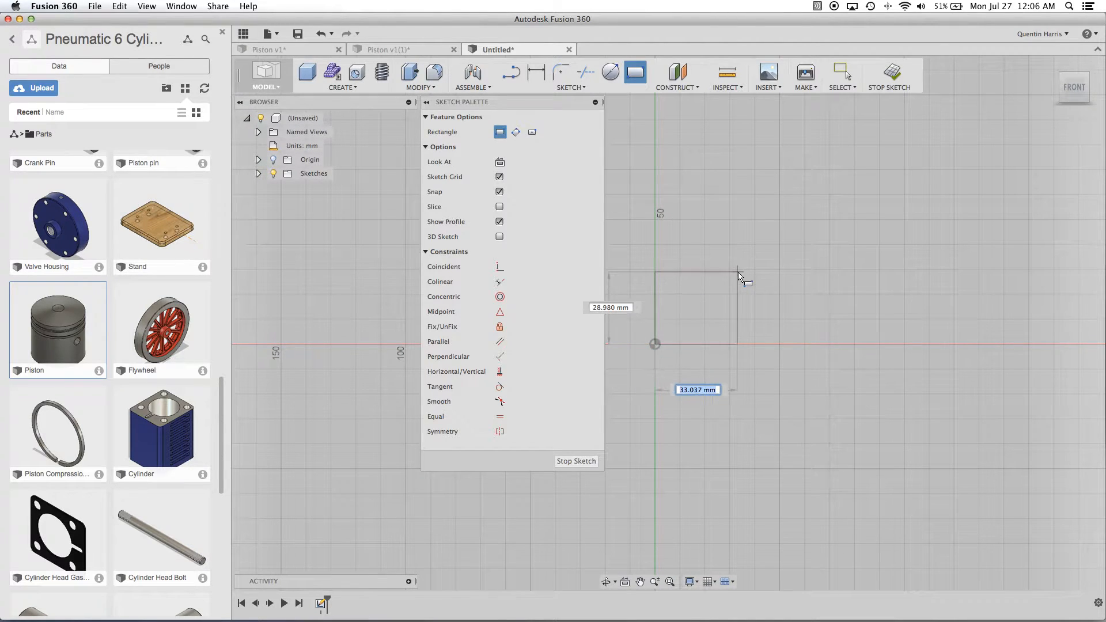
click(716, 279)
Step: Sketch a wider rectangle stacked on the small one, starting at the small rectangle's upper corner on the vertical axis
click(656, 280)
click(858, 201)
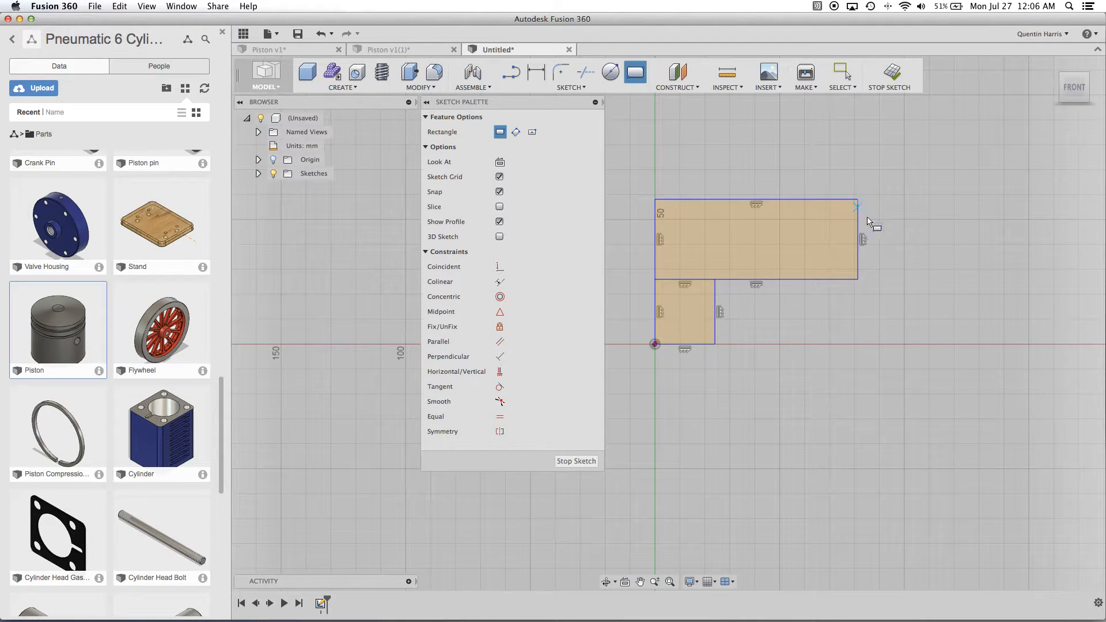
key(Escape)
scroll(864, 259, down, 3)
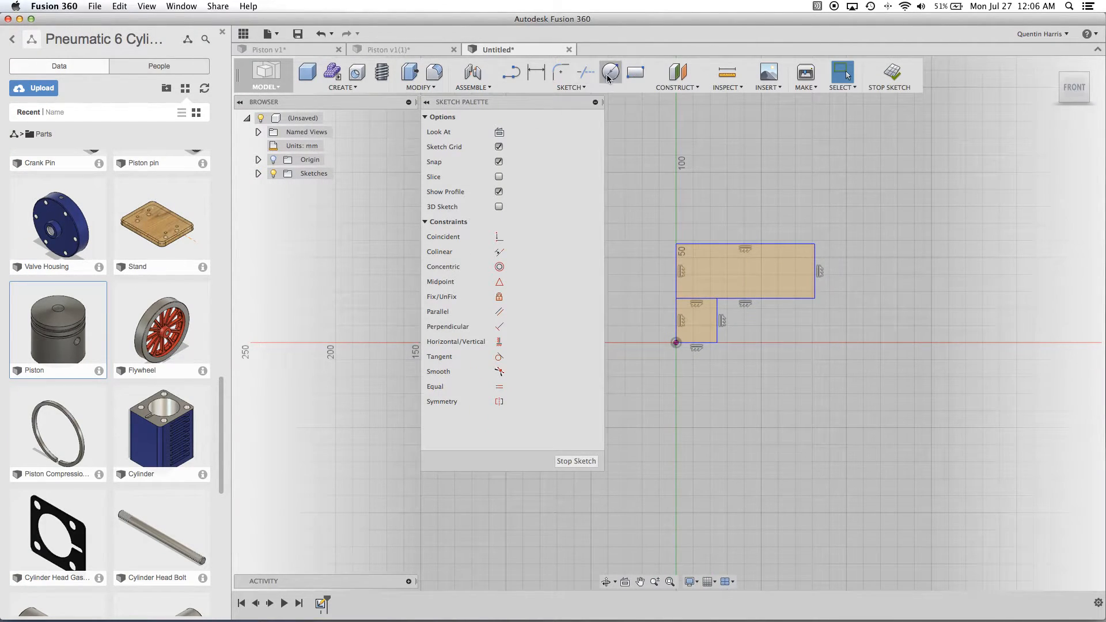
Step: Draw a 3-point arc from the vertical axis above the wide rectangle to that rectangle's outer upper corner
click(572, 87)
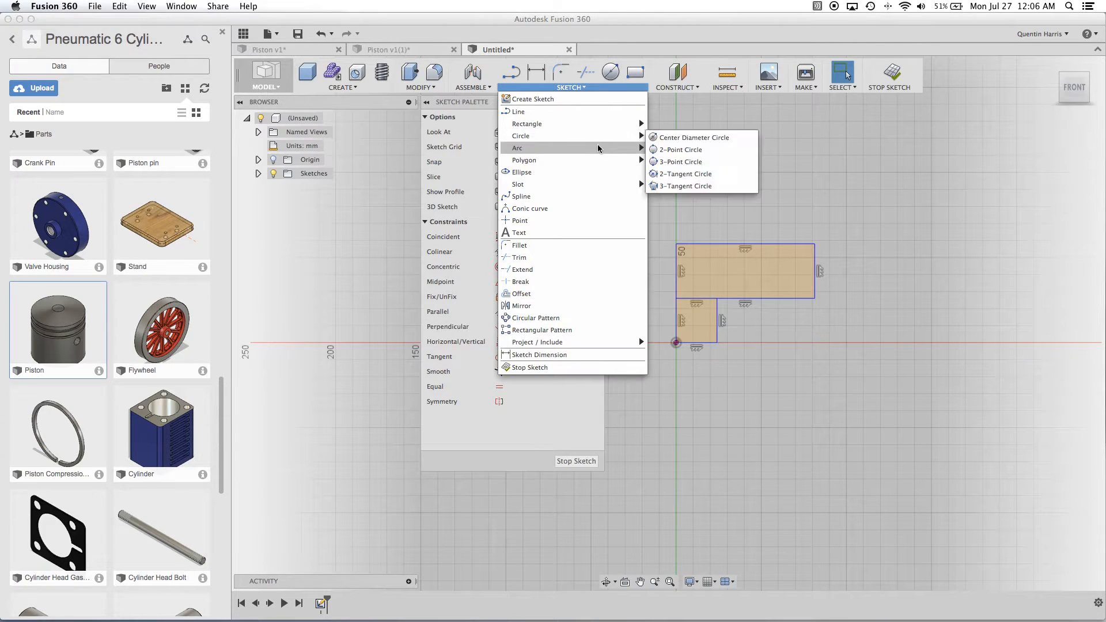
mouse_move(634, 148)
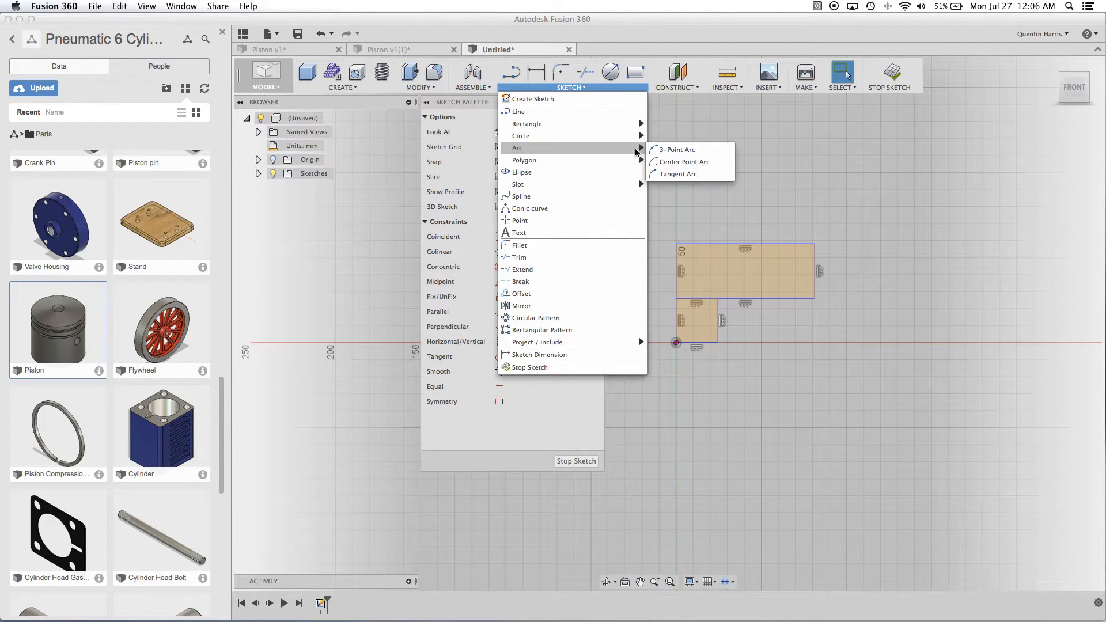
click(672, 148)
click(676, 245)
click(815, 244)
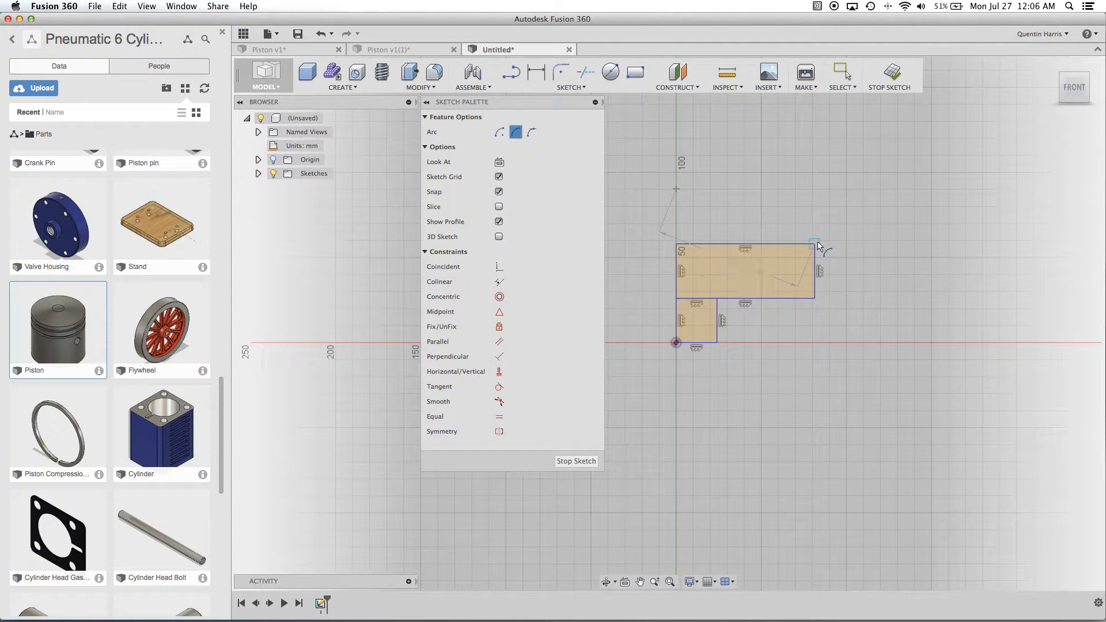
click(815, 233)
key(Escape)
Step: Stretch the arc upward into a quarter circle and make its center coincident with the wide rectangle's upper corner on the vertical axis
drag(676, 189, 677, 121)
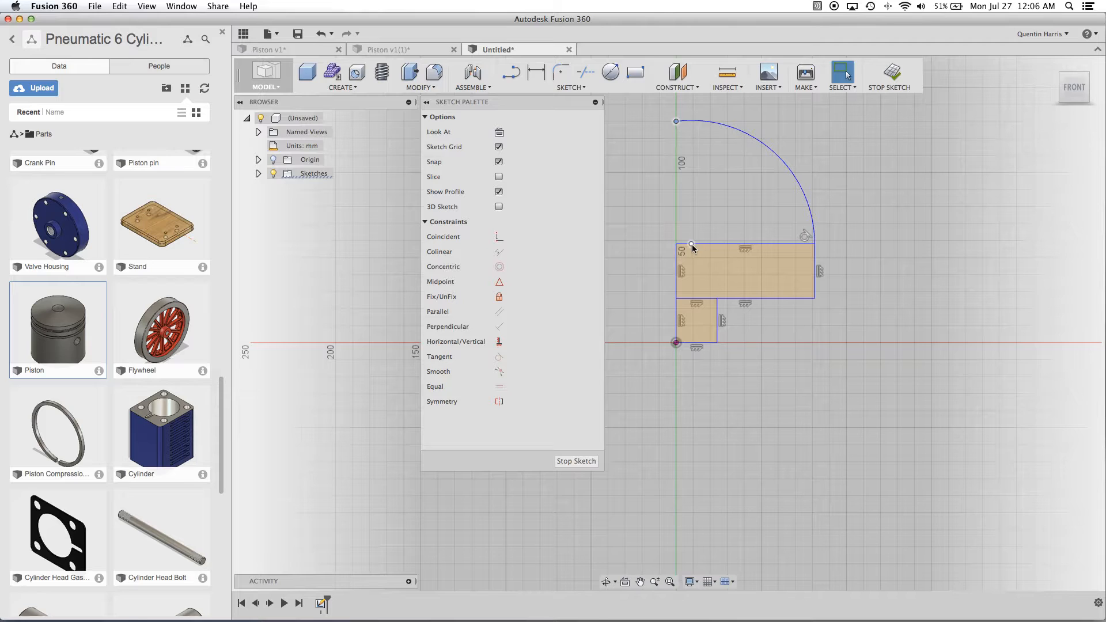
click(499, 236)
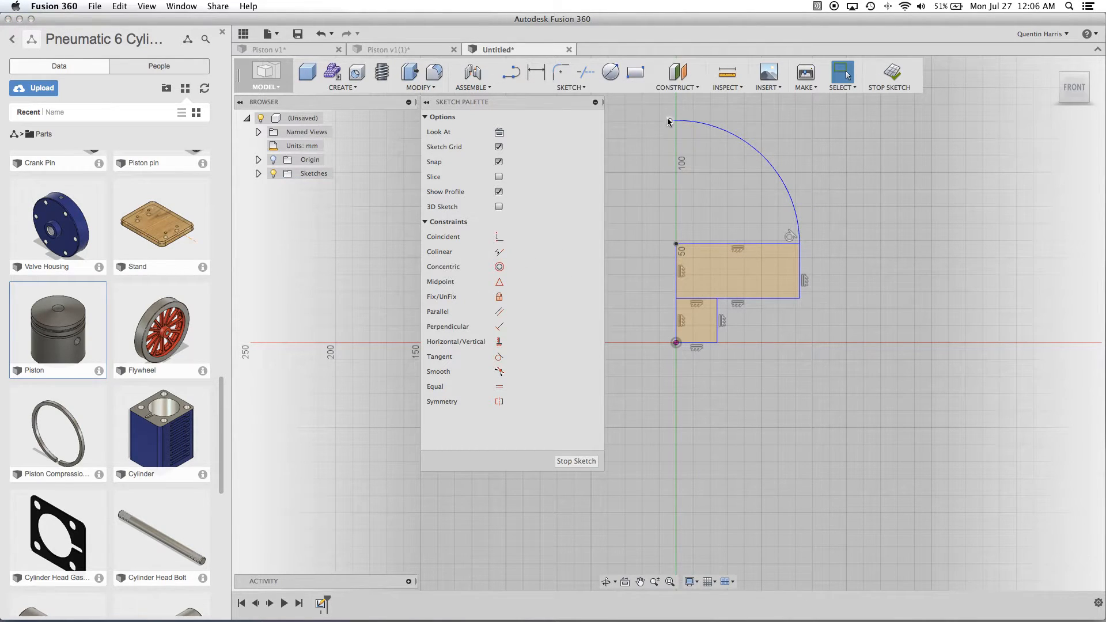
Step: Draw a vertical line up from the arc's center and make its upper end coincident with the arc's free end
click(512, 72)
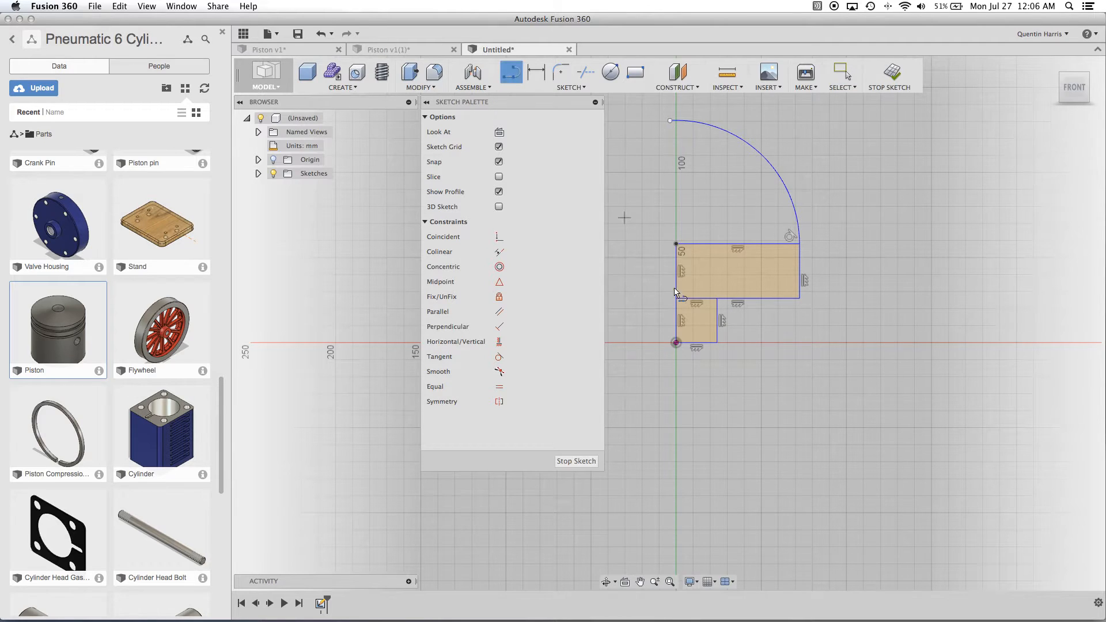
click(677, 244)
click(679, 120)
key(Escape)
click(670, 121)
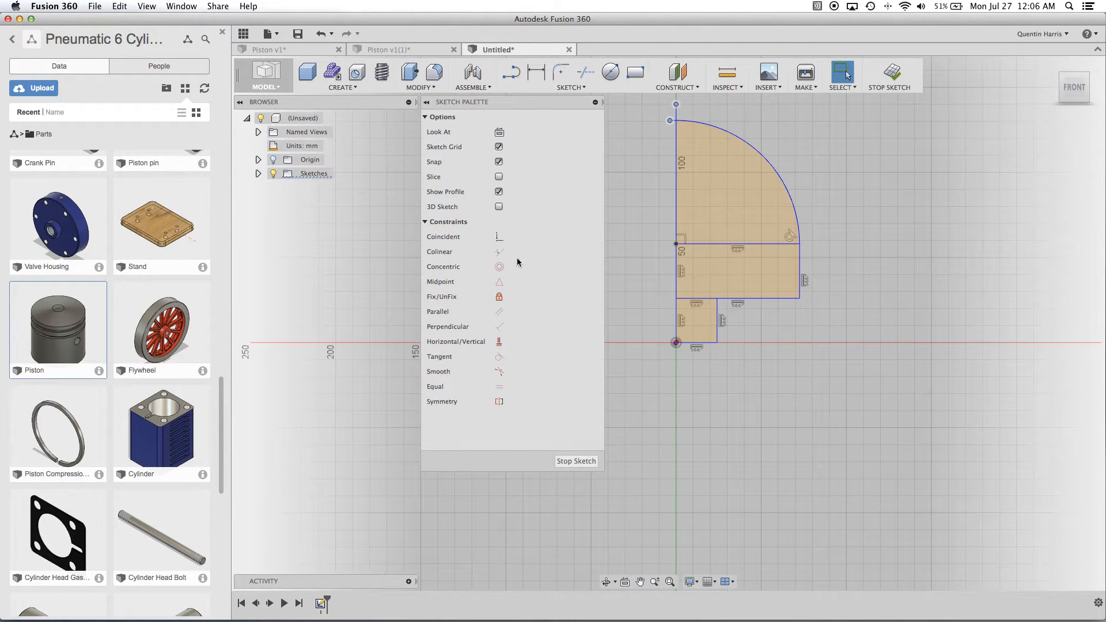
click(499, 237)
scroll(658, 224, down, 3)
scroll(663, 225, up, 3)
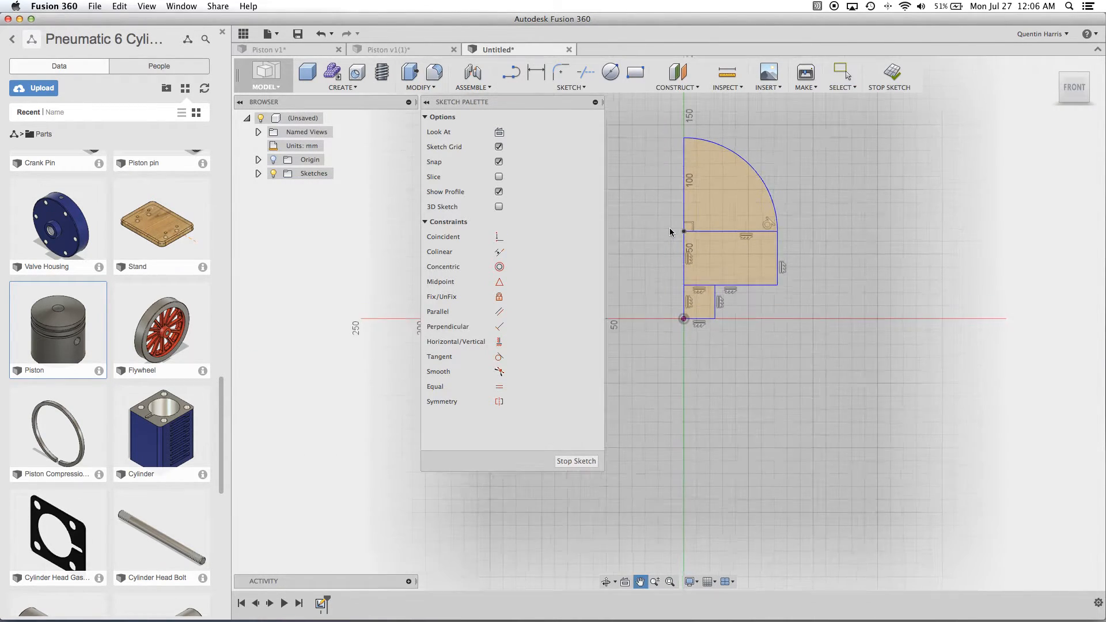
Step: Trim the two inner horizontal edges separating the stacked areas, leaving one continuous half-profile
click(591, 82)
click(709, 306)
click(719, 232)
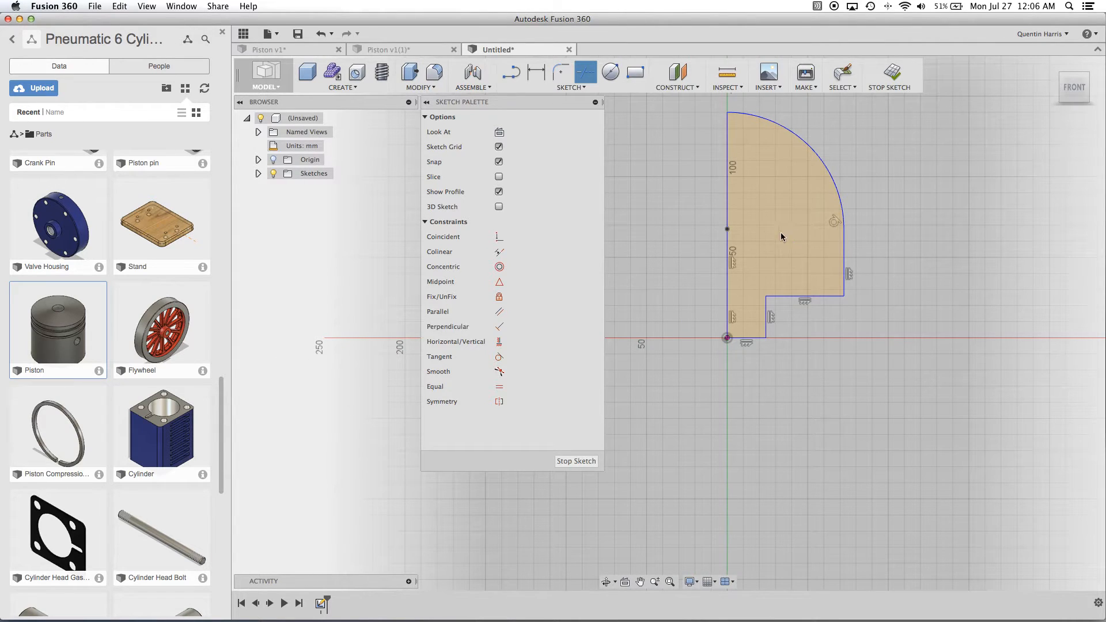
key(Escape)
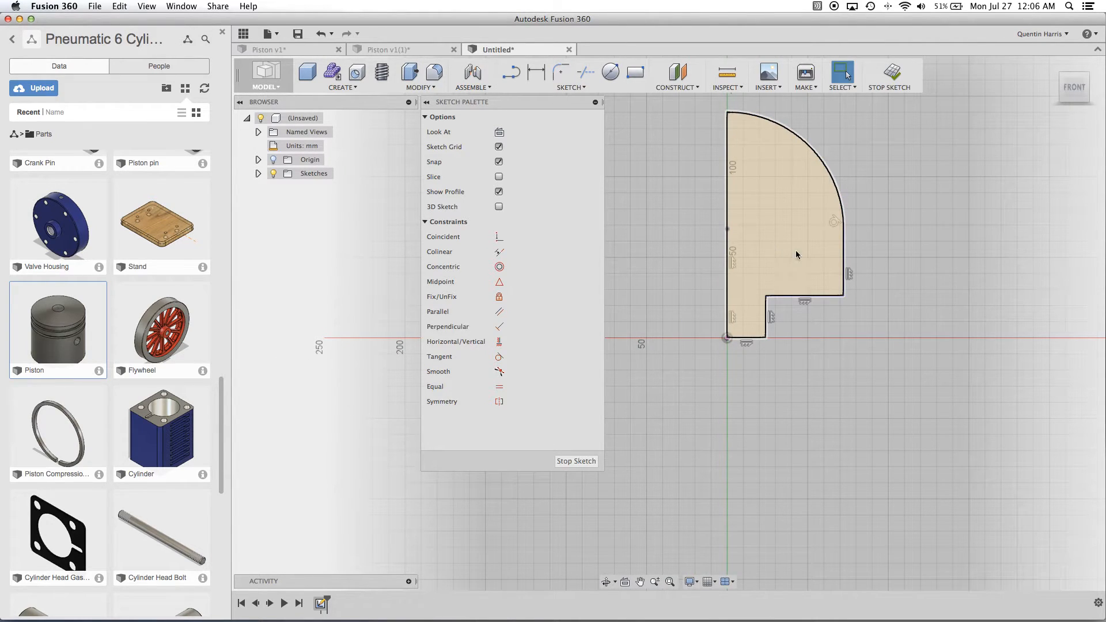
Step: Finish the sketch and revolve the half-profile about its straight vertical edge as a new body
click(890, 74)
mouse_move(859, 144)
shift+middle_down()
mouse_move(700, 282)
mouse_move(711, 281)
shift+middle_up()
click(343, 87)
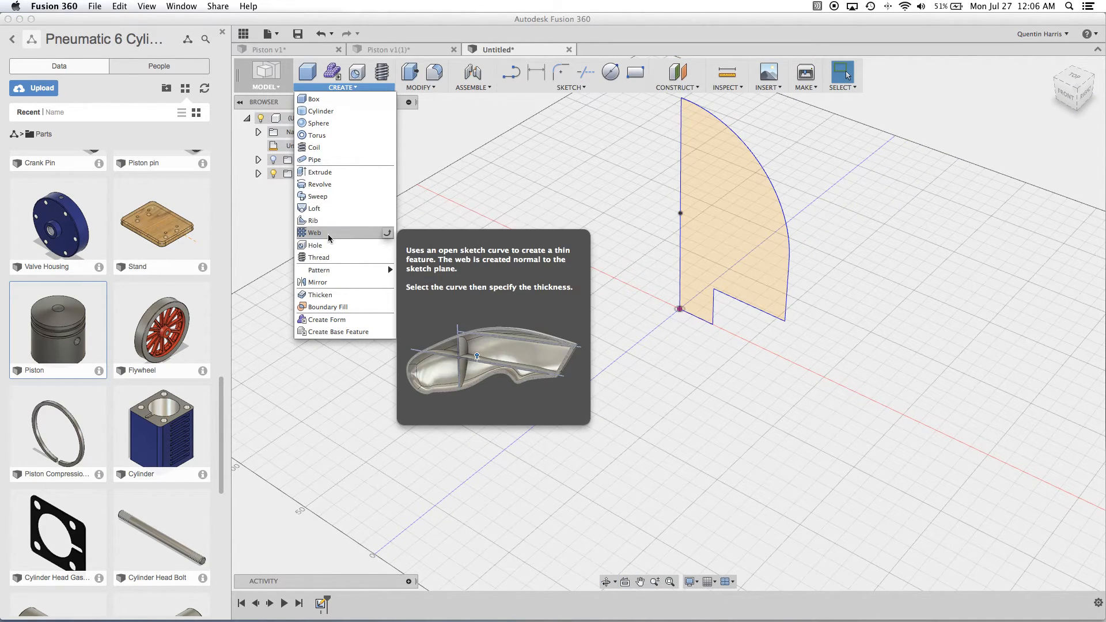
click(320, 184)
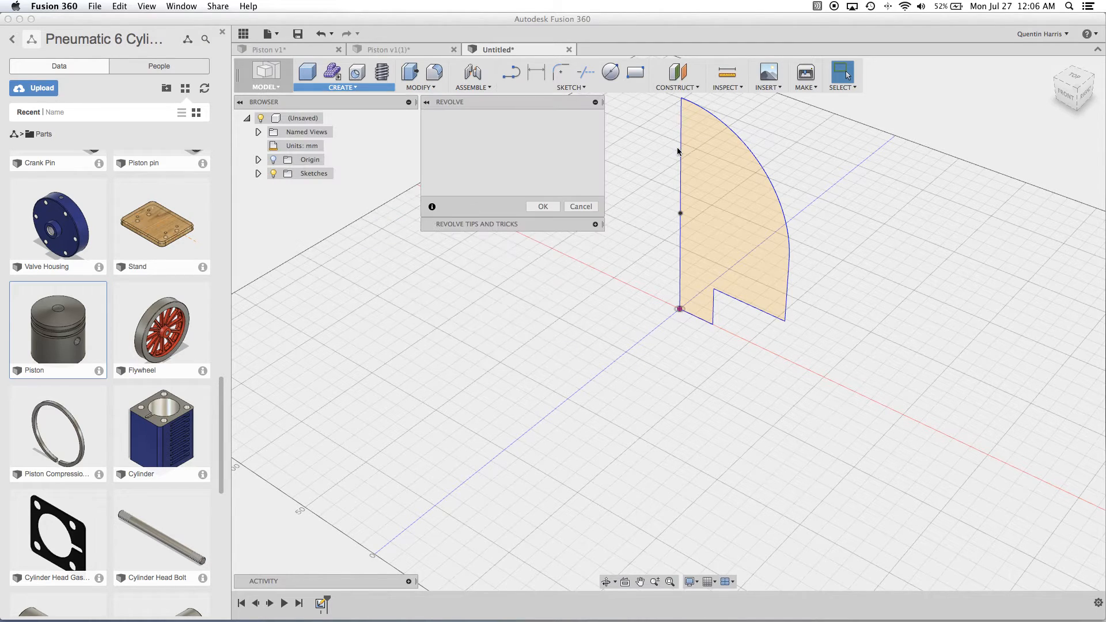
click(686, 152)
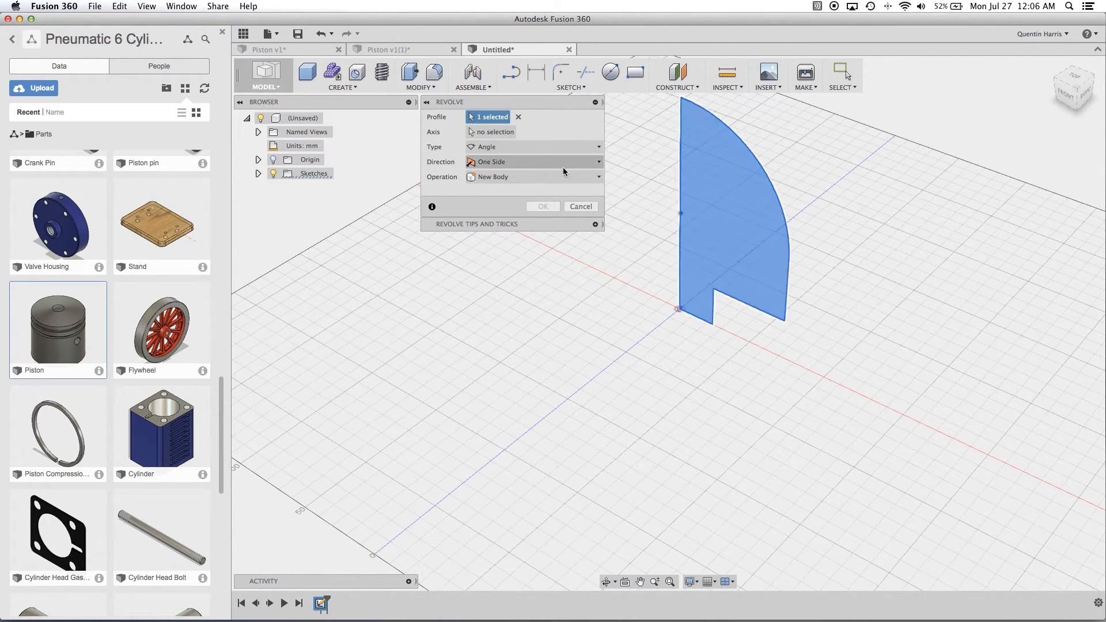
click(493, 132)
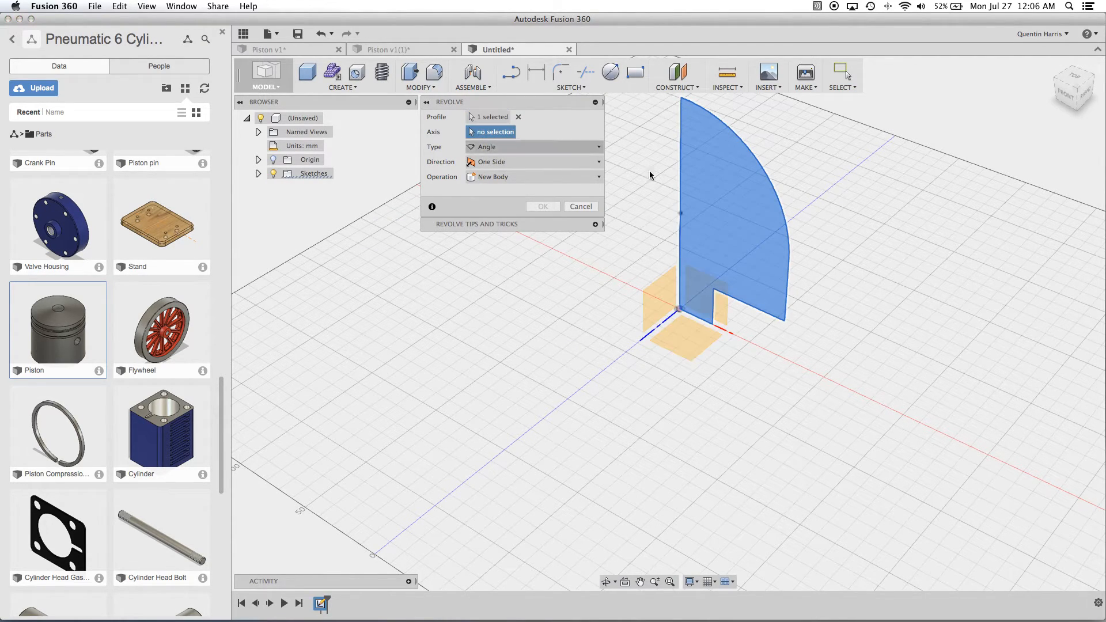
click(682, 152)
shift+middle_drag(682, 151, 734, 257)
click(543, 206)
shift+middle_drag(666, 266, 689, 311)
Step: Sketch two tall rectangles on the underside of the dome's wide section, overlapping its opposite sides and leaving a central strip between them
click(1073, 79)
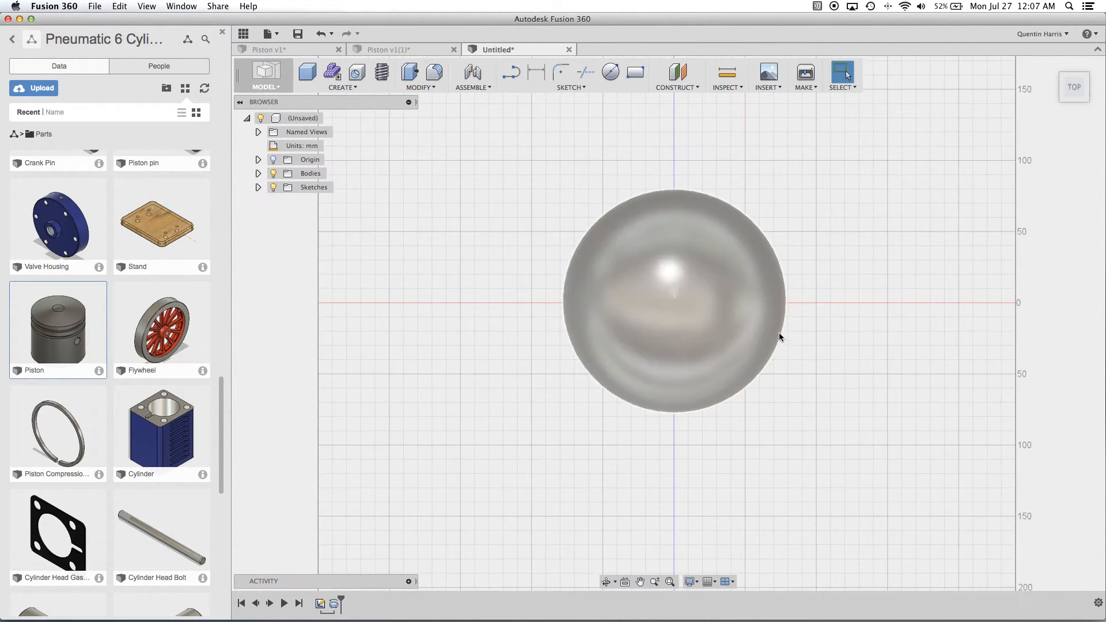
click(636, 72)
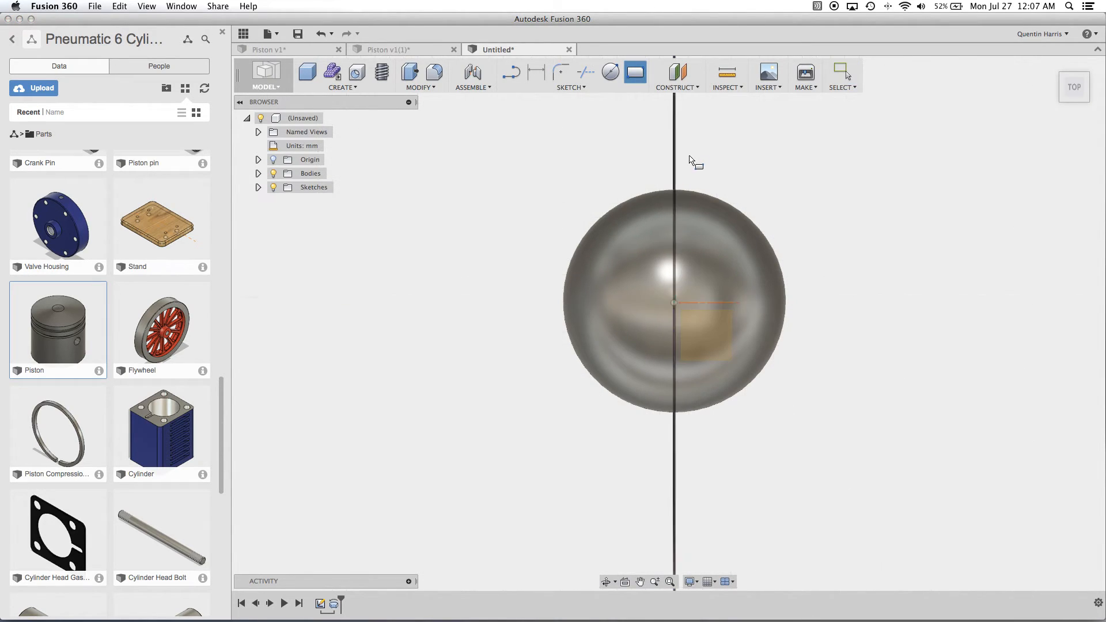
click(710, 345)
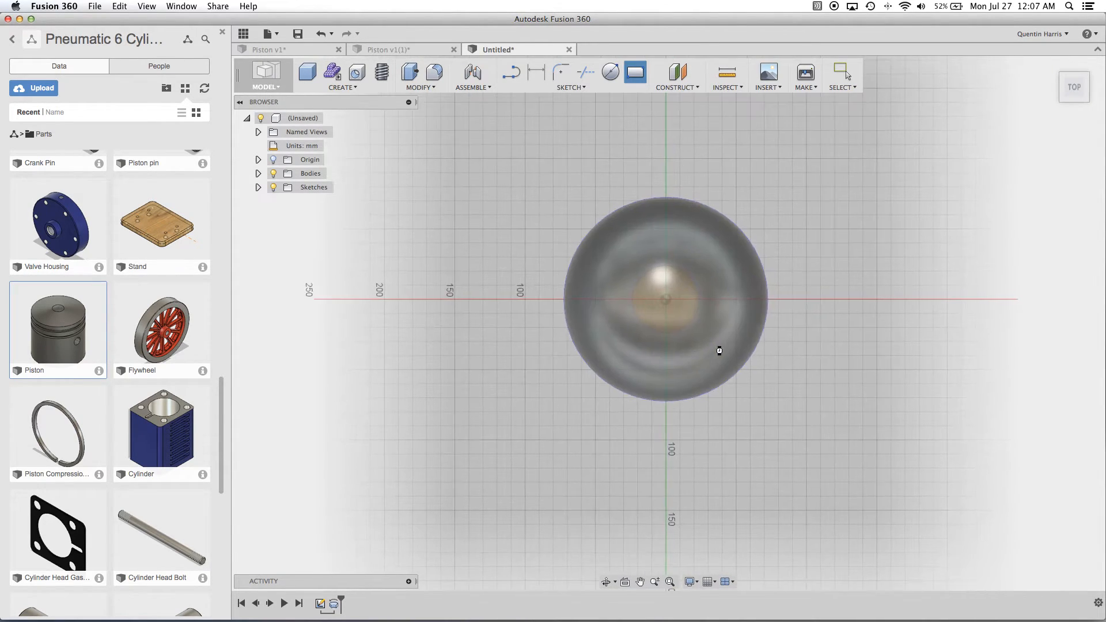
click(661, 150)
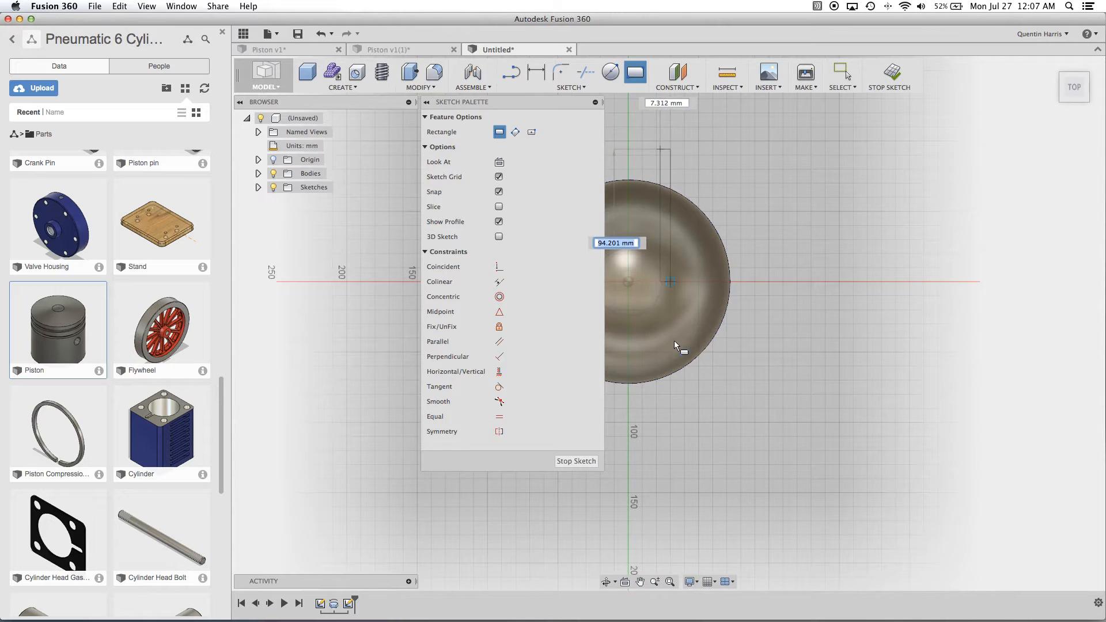
click(760, 403)
scroll(746, 351, down, 3)
middle_drag(746, 351, 839, 324)
click(727, 161)
click(669, 396)
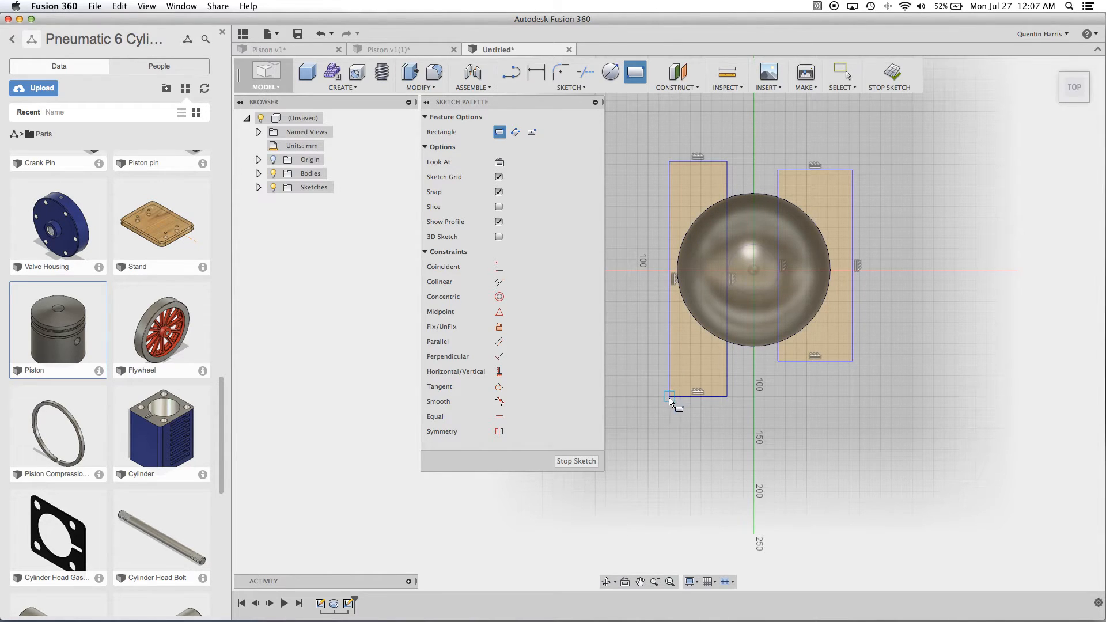
key(Escape)
mouse_move(774, 390)
shift+middle_down()
mouse_move(755, 376)
mouse_move(760, 396)
shift+middle_up()
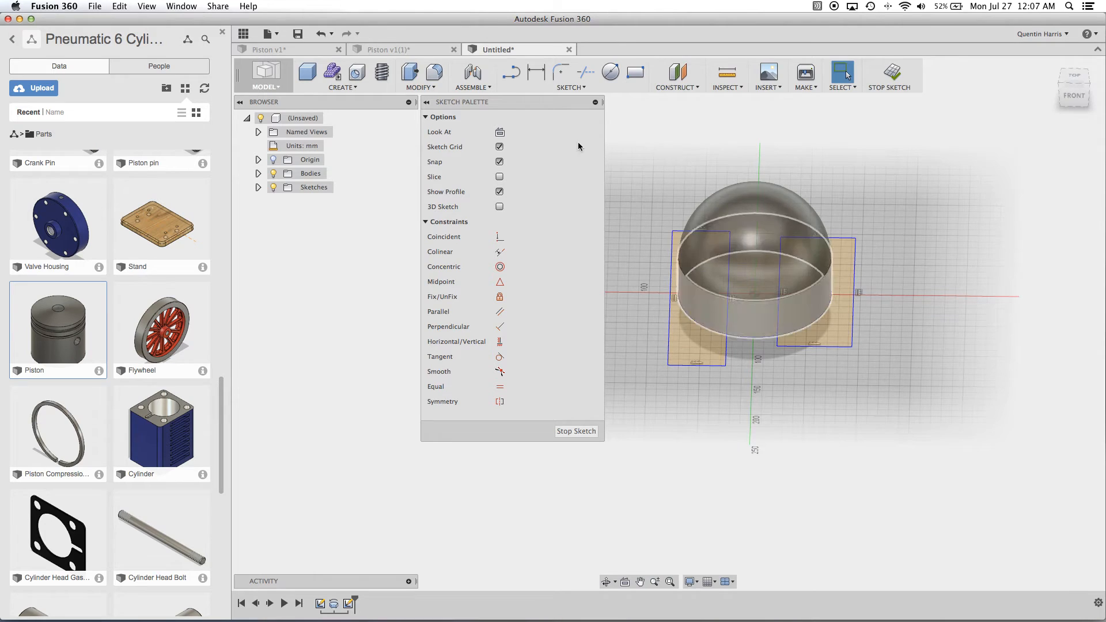
click(409, 71)
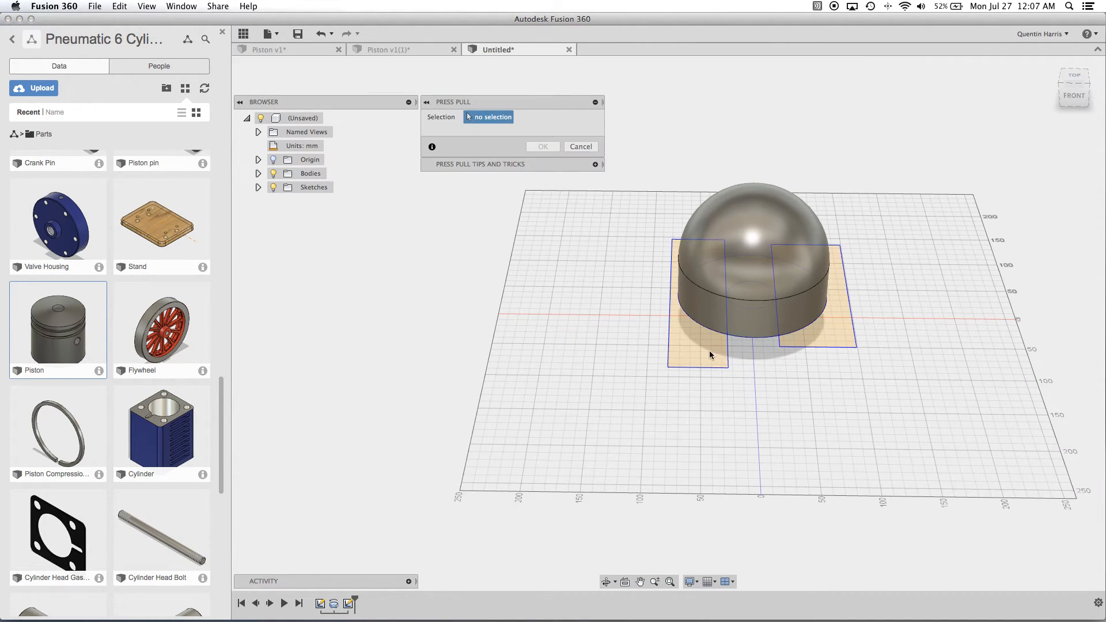
click(694, 328)
click(837, 337)
shift+middle_drag(814, 395, 812, 352)
mouse_move(834, 318)
mouse_down()
mouse_move(842, 185)
mouse_move(822, 367)
mouse_up()
key(Escape)
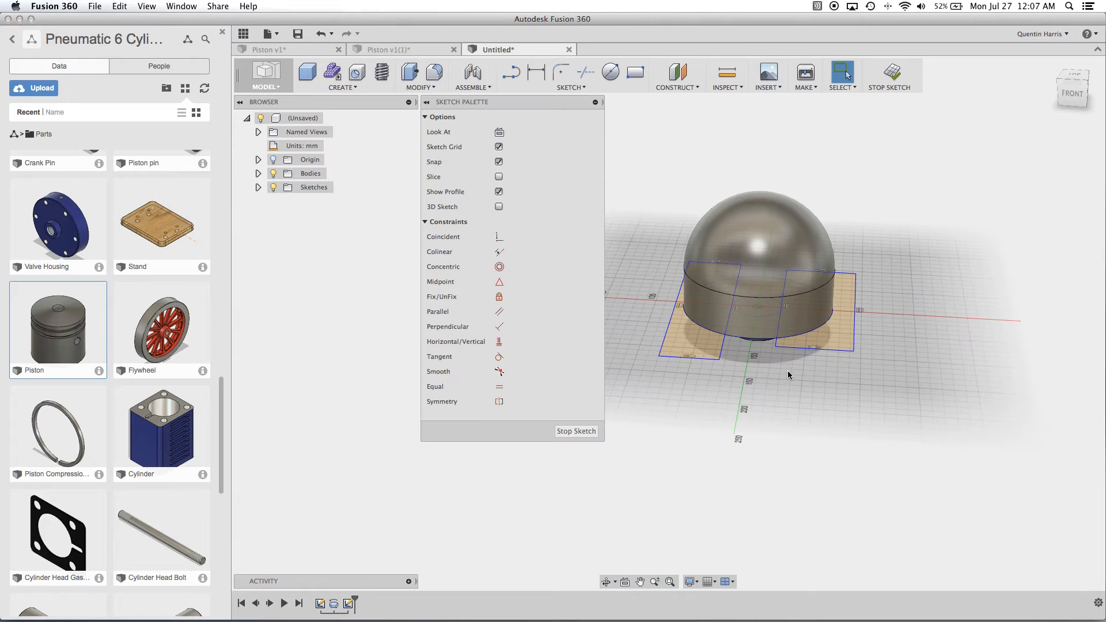
Step: Extrude the two circle segments overlapped by the rectangles by -180 mm as a cut up through the domed body
shift+middle_drag(690, 343, 705, 360)
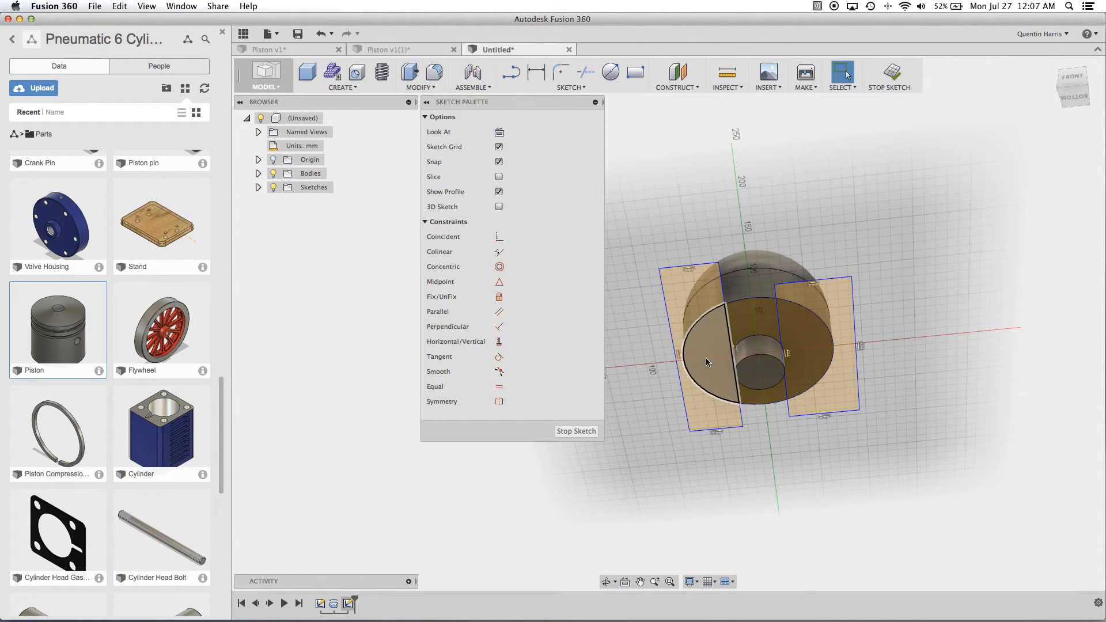
click(707, 362)
shift+click(804, 338)
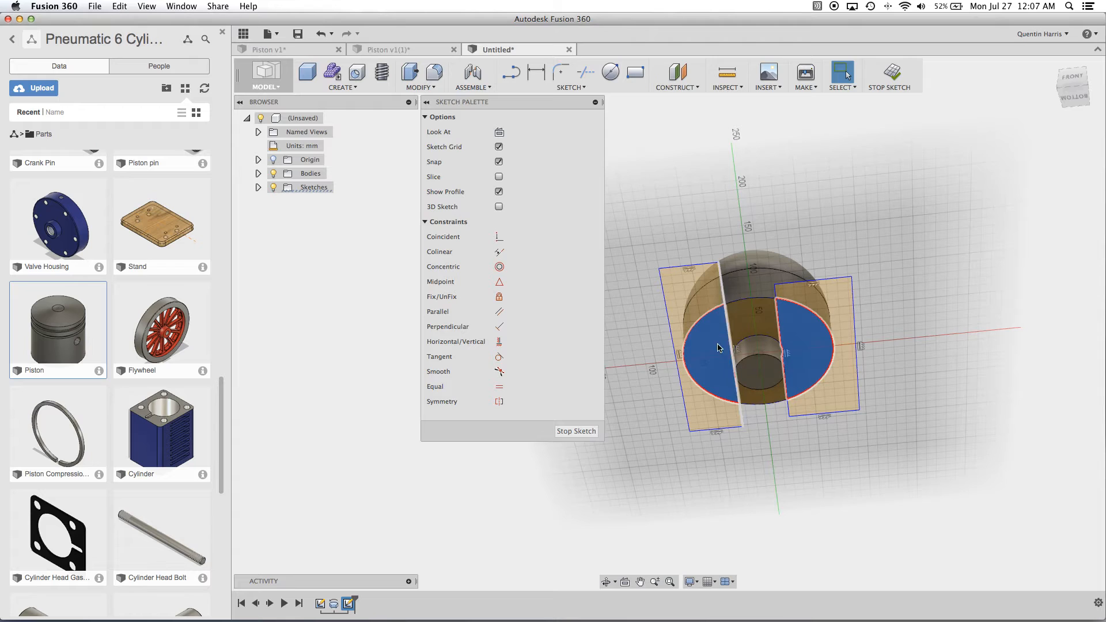
click(410, 72)
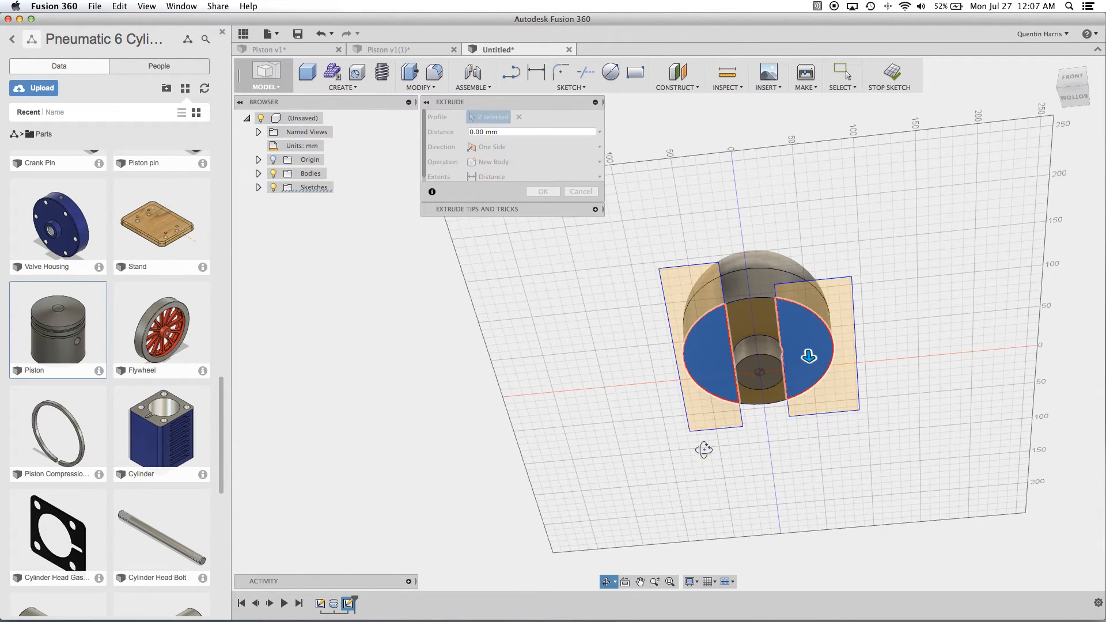
drag(808, 346, 813, 118)
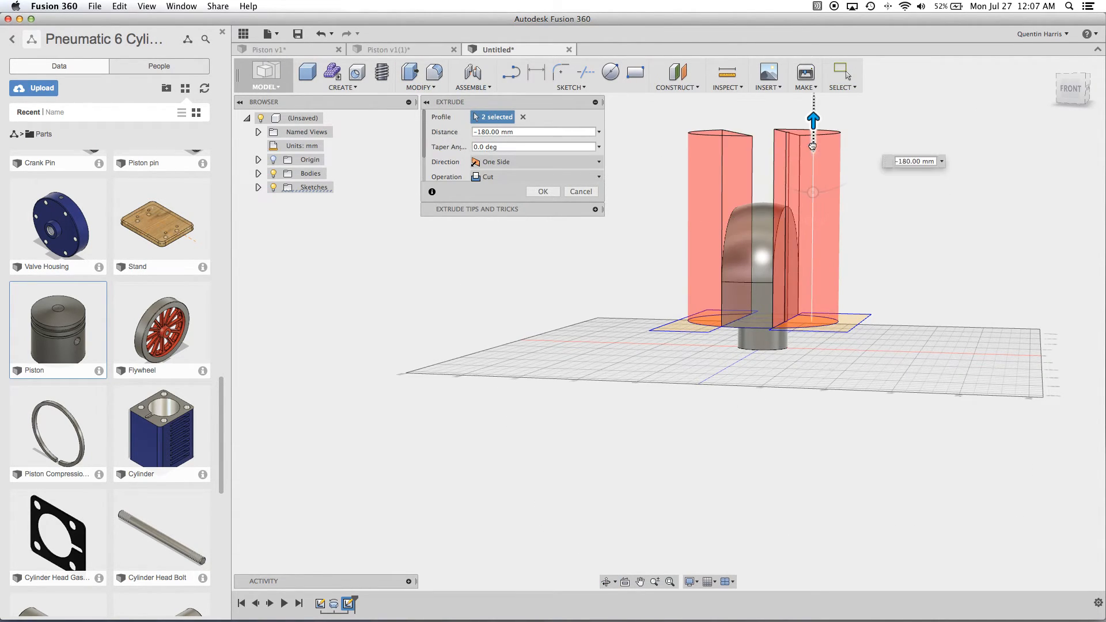
key(Return)
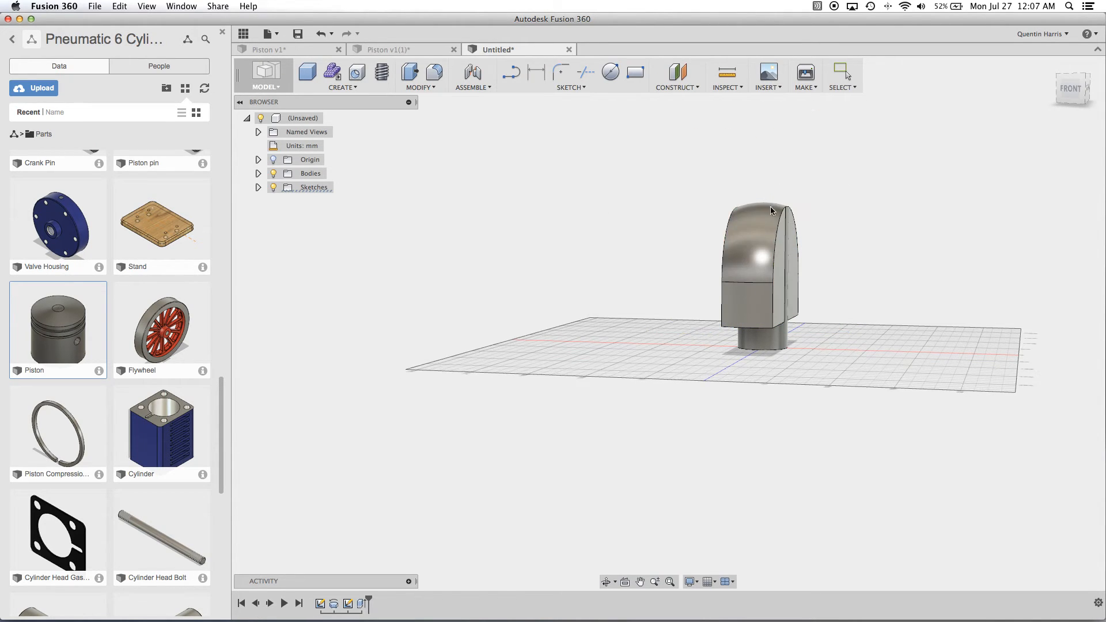
Step: Examine the cut domed body from several sides, including its flat side faces, rounded top and lower stem
shift+middle_drag(767, 292, 693, 340)
scroll(693, 340, up, 5)
shift+middle_drag(708, 287, 866, 319)
scroll(866, 316, up, 5)
scroll(866, 317, down, 5)
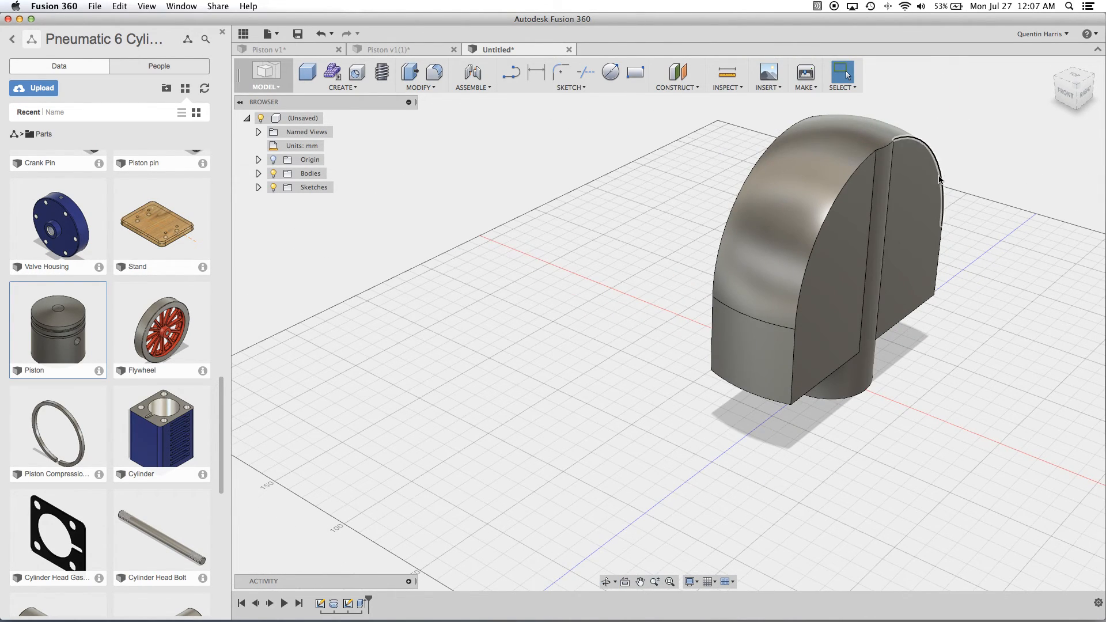
middle_drag(917, 221, 797, 211)
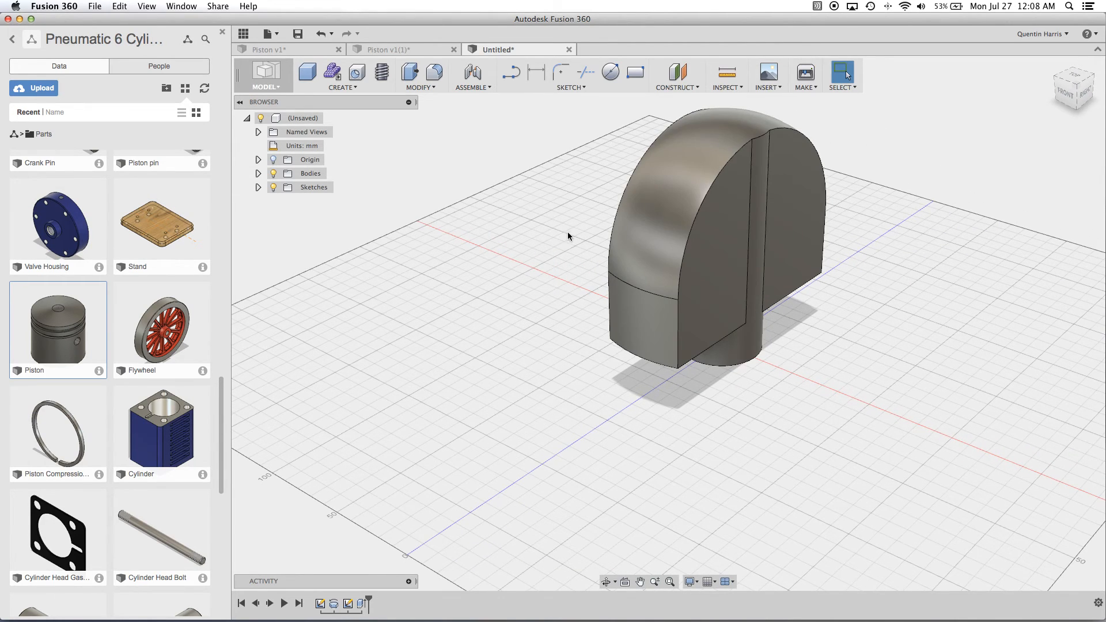
shift+middle_drag(552, 279, 659, 265)
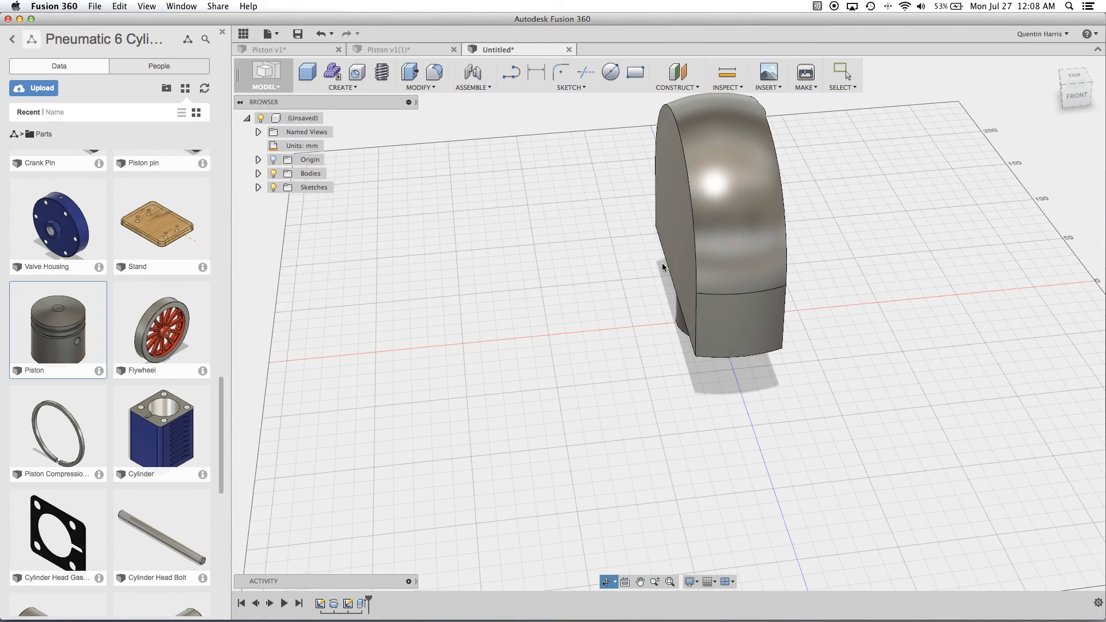
shift+middle_drag(772, 344, 793, 228)
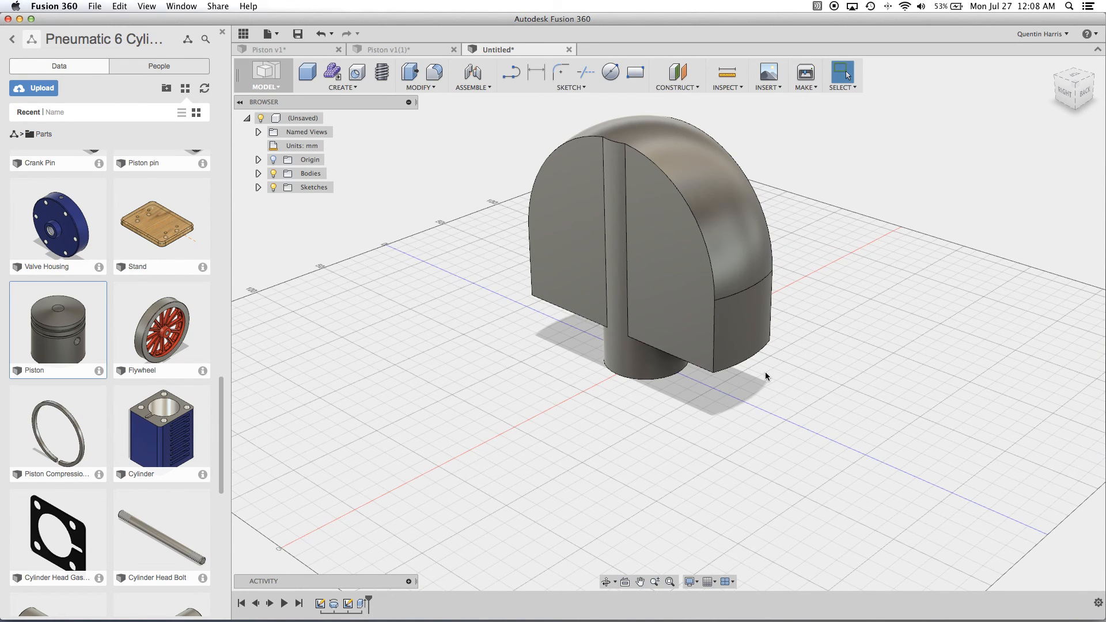